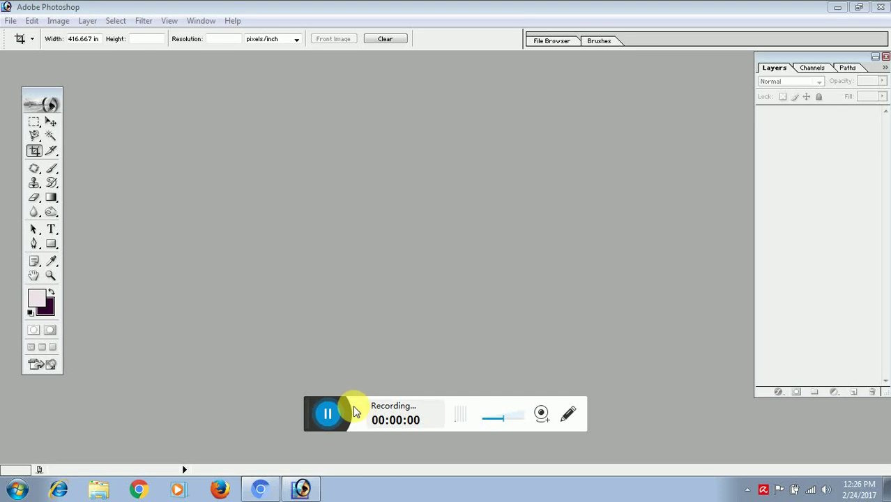
Bring up Photoshop's Open dialog through File > Open and Ctrl+O.
{"action": "left_click_drag", "start_coordinate": [308, 413], "coordinate": [353, 497]}
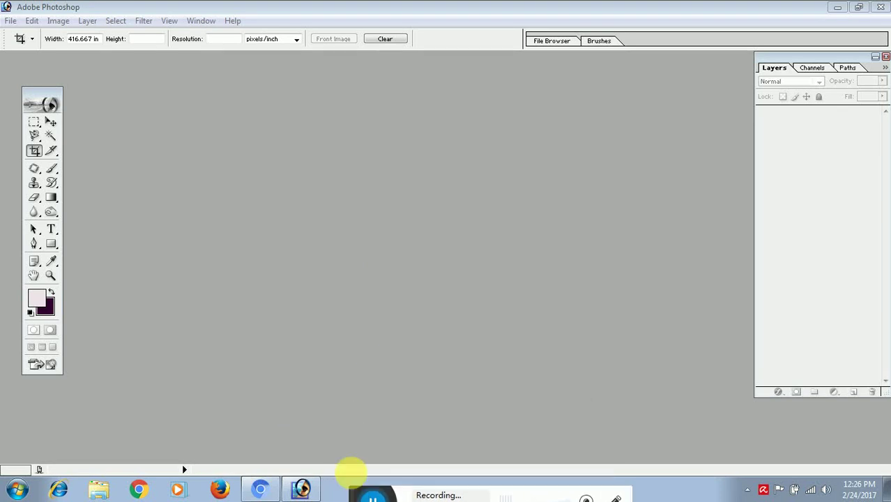
{"action": "double_click", "coordinate": [421, 231]}
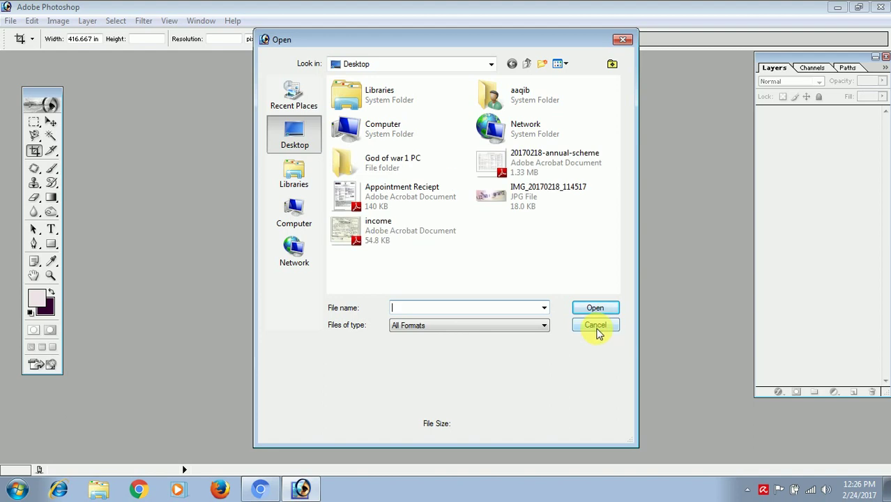
{"action": "left_click", "coordinate": [611, 45]}
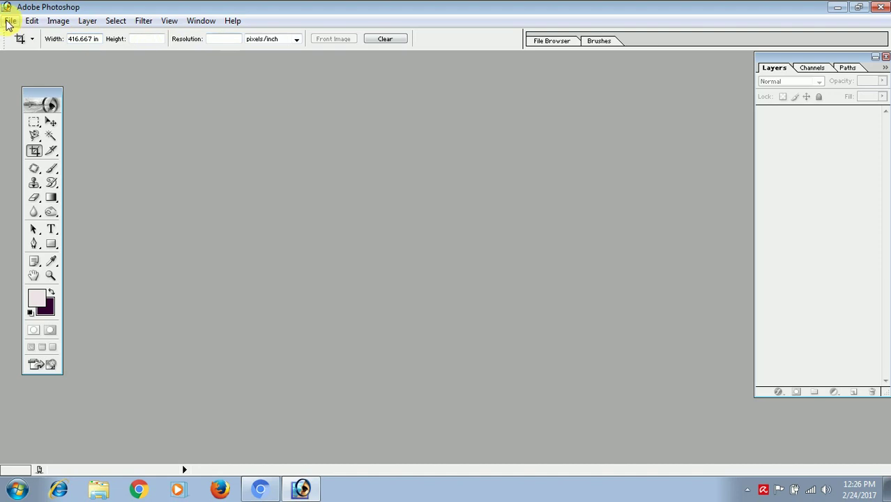
{"action": "left_click", "coordinate": [9, 22]}
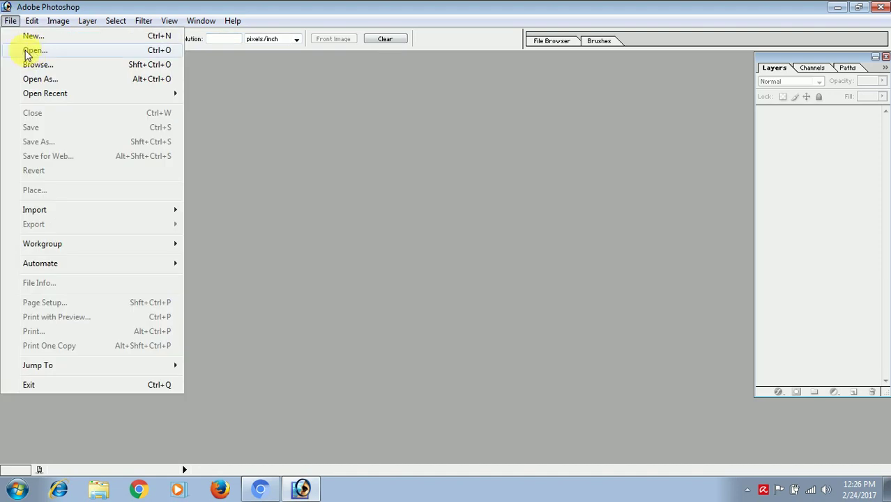
{"action": "left_click", "coordinate": [35, 51]}
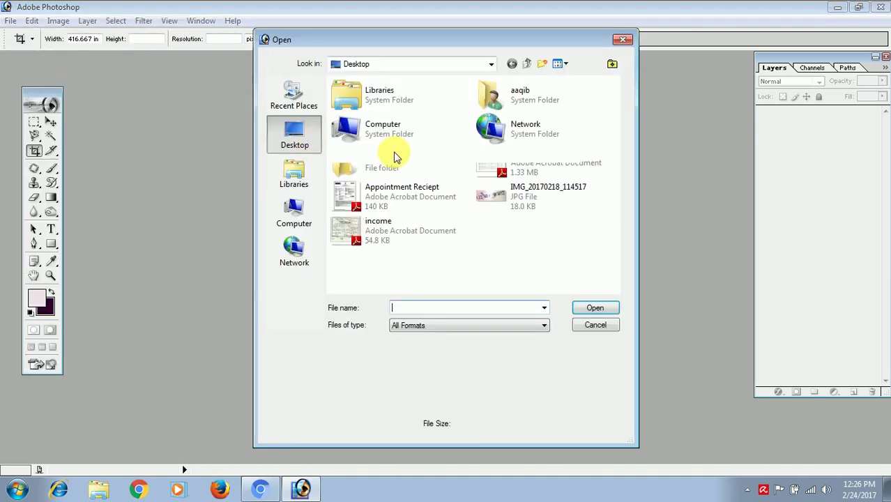
{"action": "left_click", "coordinate": [591, 325]}
{"action": "key", "text": "ctrl+o"}
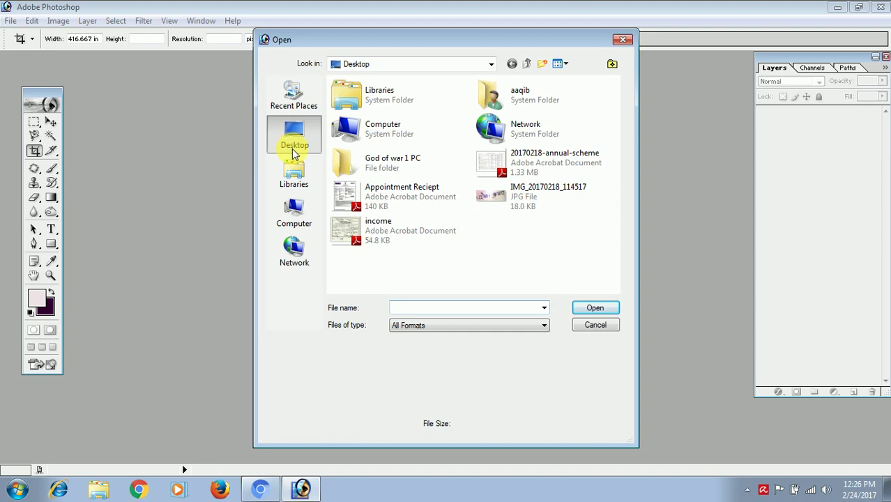
Open AAAAAAAAA from the photo folder on Local Disk (D:).
{"action": "left_click", "coordinate": [293, 219]}
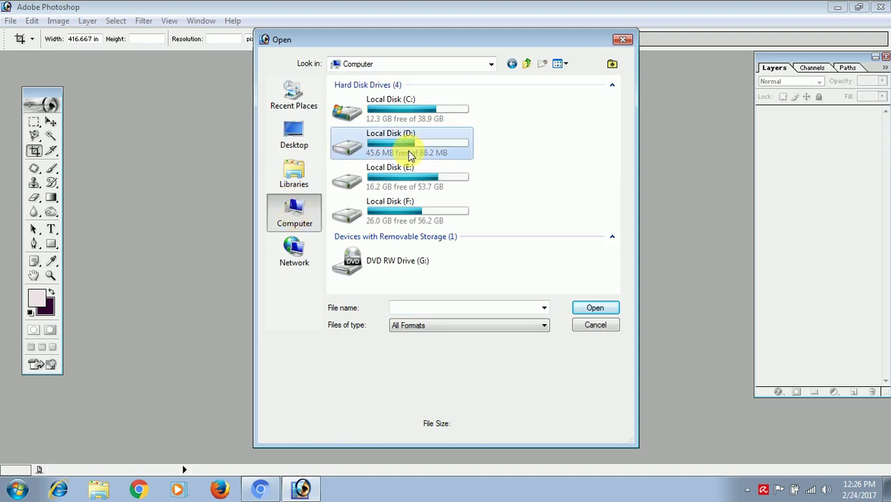
{"action": "double_click", "coordinate": [410, 155]}
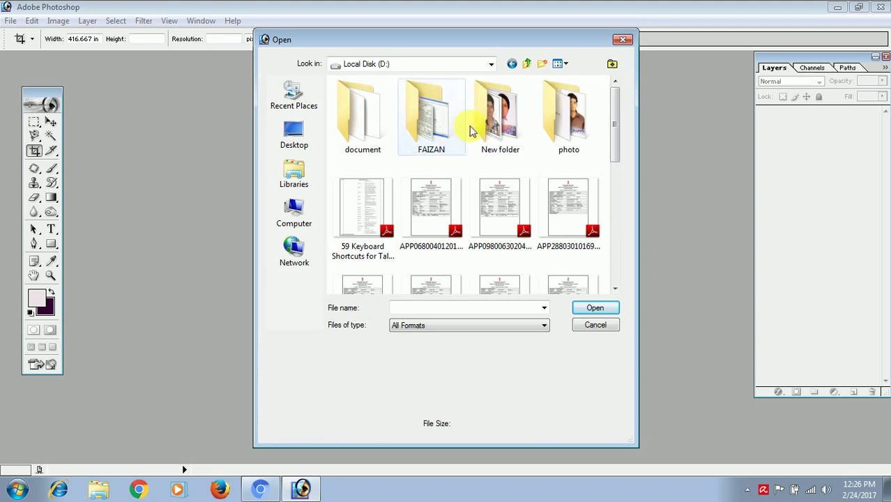
{"action": "double_click", "coordinate": [567, 115]}
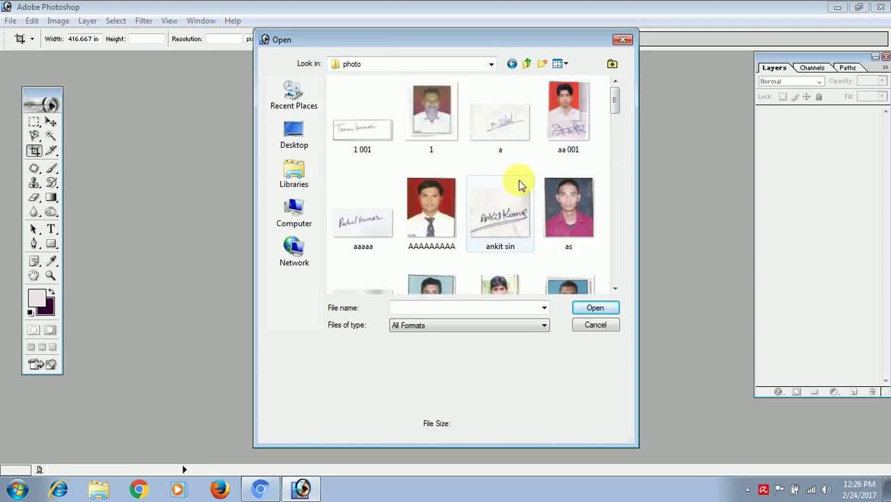
{"action": "left_click", "coordinate": [431, 209]}
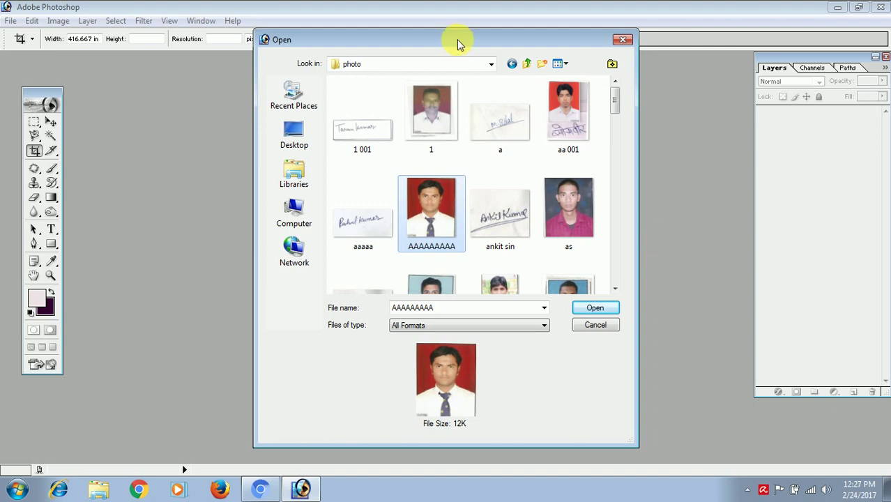
{"action": "left_click_drag", "start_coordinate": [457, 39], "coordinate": [351, 26]}
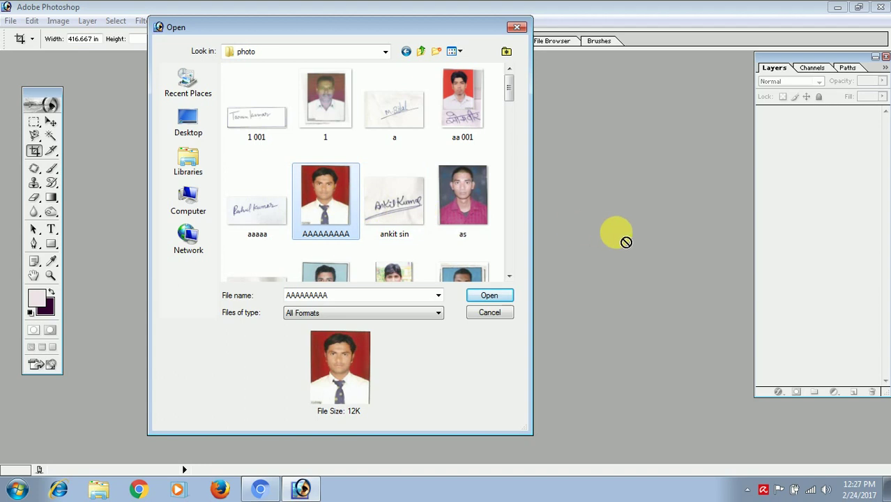
{"action": "left_click", "coordinate": [485, 296]}
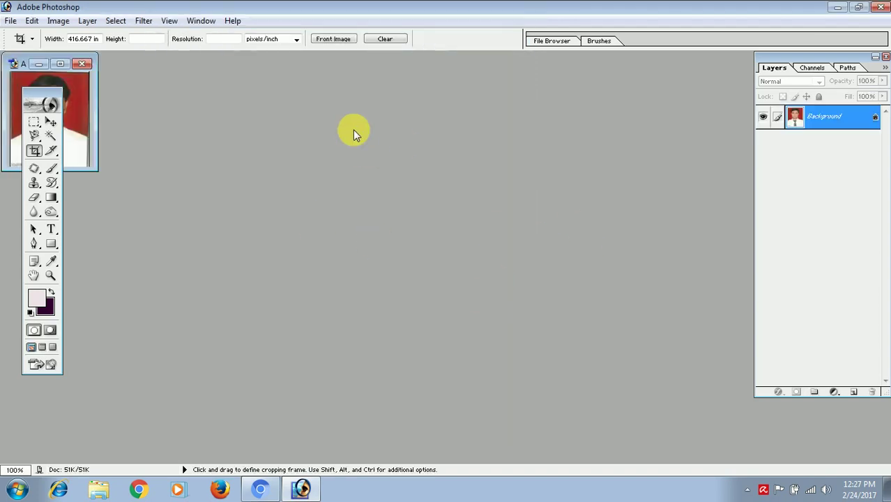
Open the scanned signature image from the photo folder.
{"action": "double_click", "coordinate": [280, 144]}
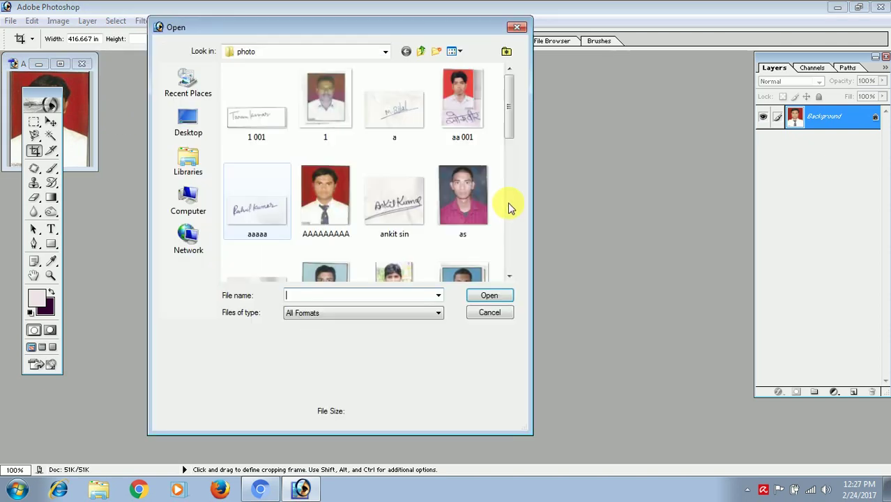
{"action": "left_click", "coordinate": [394, 219]}
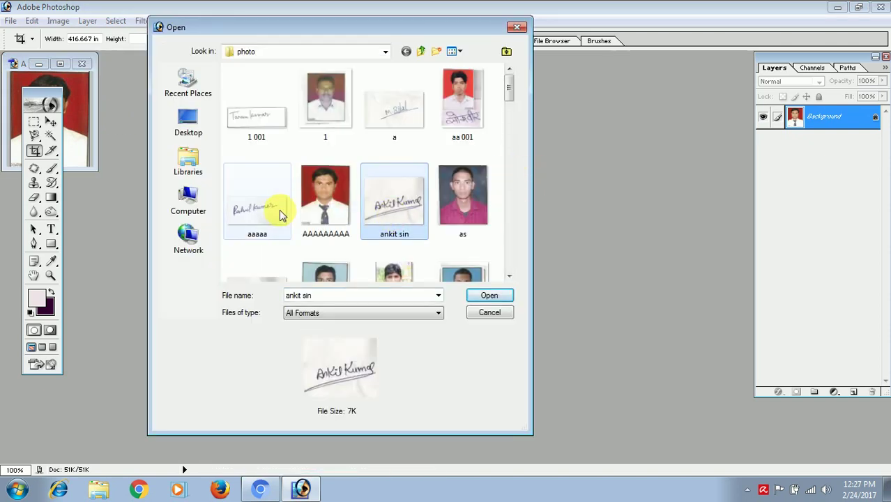
{"action": "left_click", "coordinate": [477, 297]}
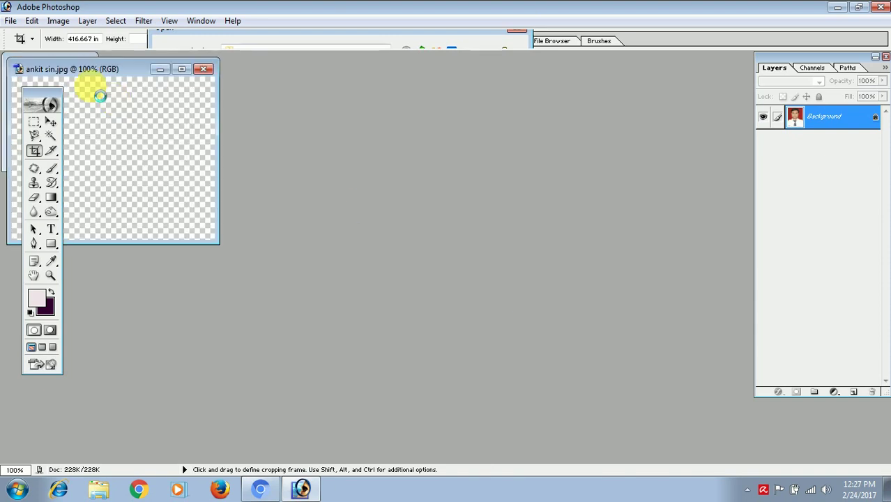
Arrange the signature and passport photo windows side by side.
{"action": "left_click_drag", "start_coordinate": [92, 86], "coordinate": [318, 86]}
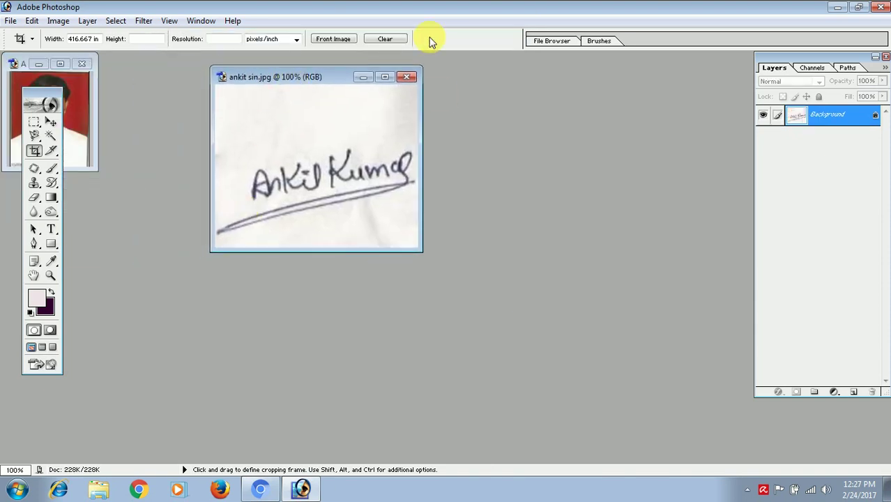
{"action": "left_click", "coordinate": [17, 62]}
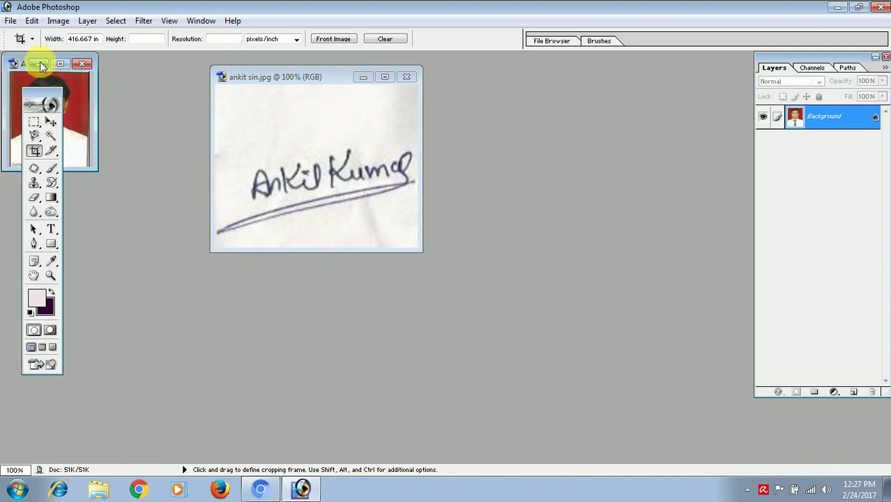
{"action": "left_click_drag", "start_coordinate": [21, 63], "coordinate": [466, 89]}
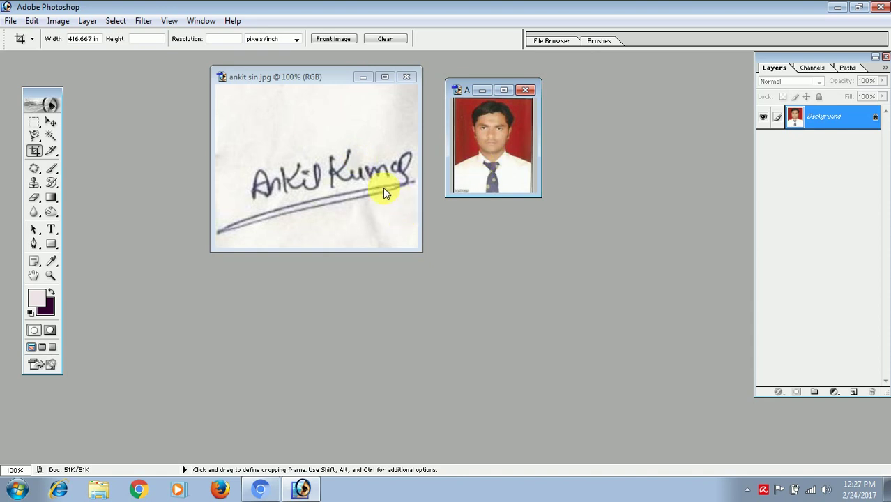
Launch Notepad and type the note 'how to joint'.
{"action": "left_click", "coordinate": [15, 491]}
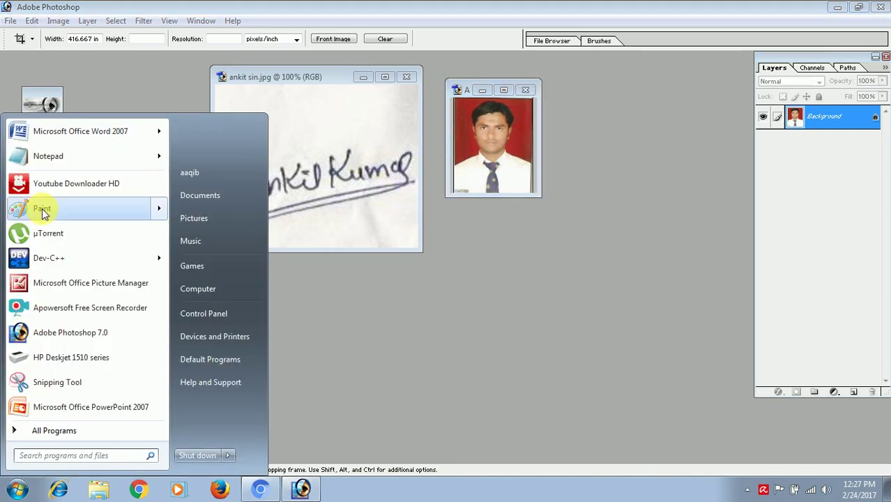
{"action": "left_click", "coordinate": [61, 159]}
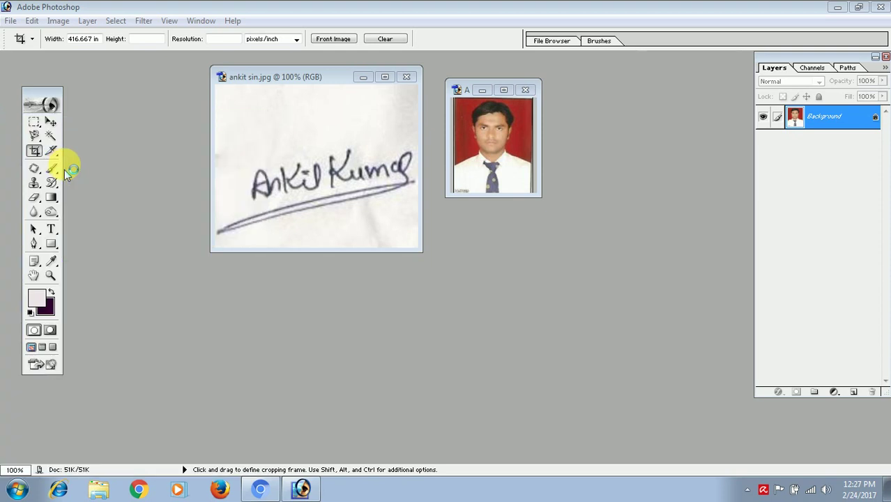
{"action": "type", "text": "how to ji"}
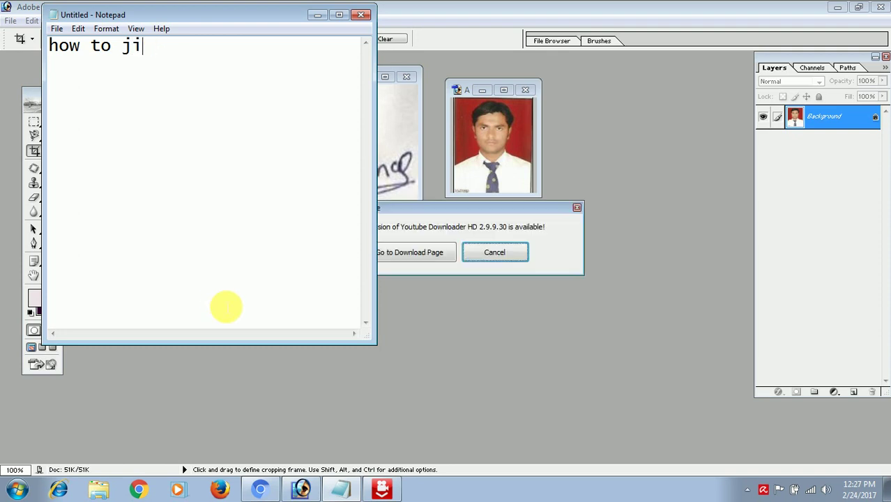
Cancel the downloader's update notice, close YouTube Downloader HD, and return to Photoshop.
{"action": "left_click", "coordinate": [496, 252]}
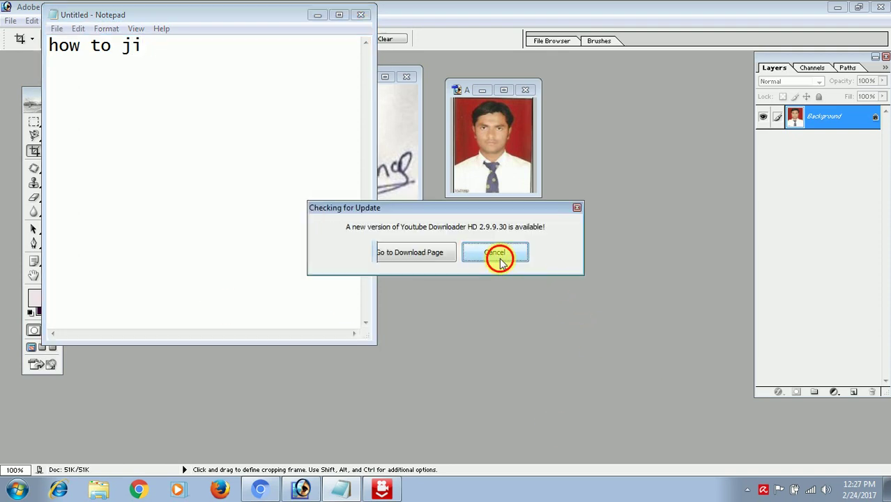
{"action": "left_click", "coordinate": [640, 99]}
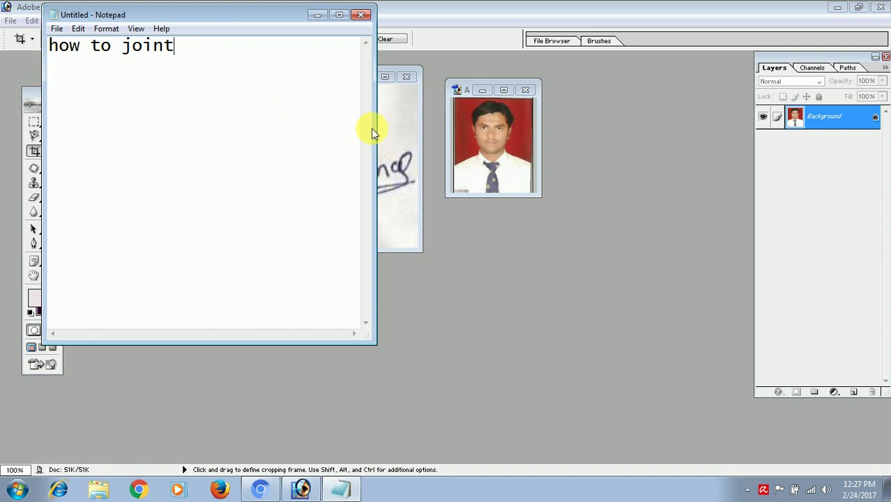
{"action": "left_click", "coordinate": [395, 142]}
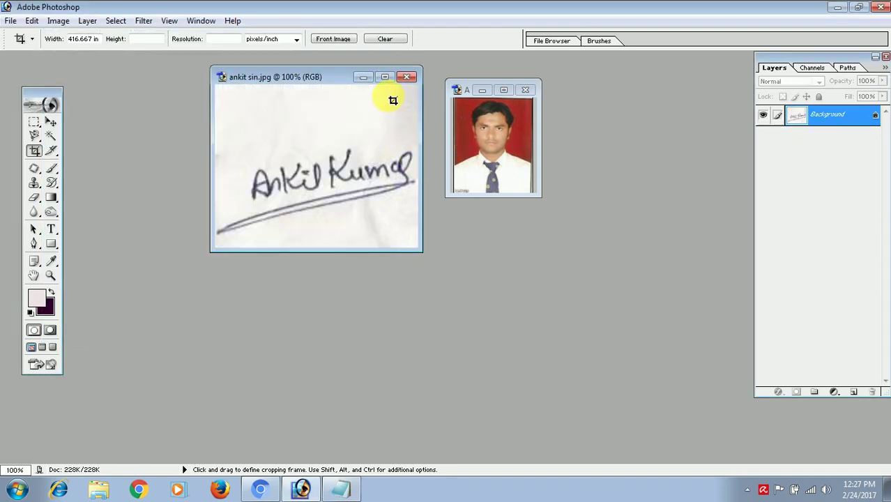
{"action": "left_click", "coordinate": [8, 22]}
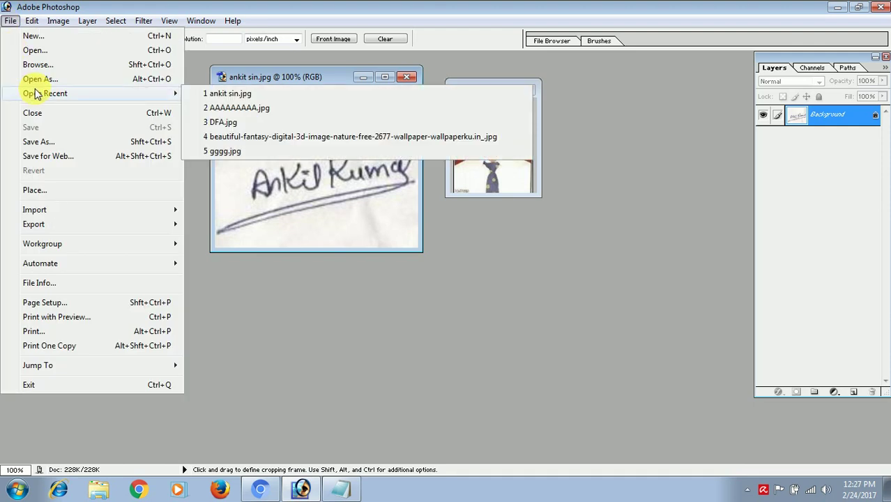
{"action": "left_click", "coordinate": [26, 36]}
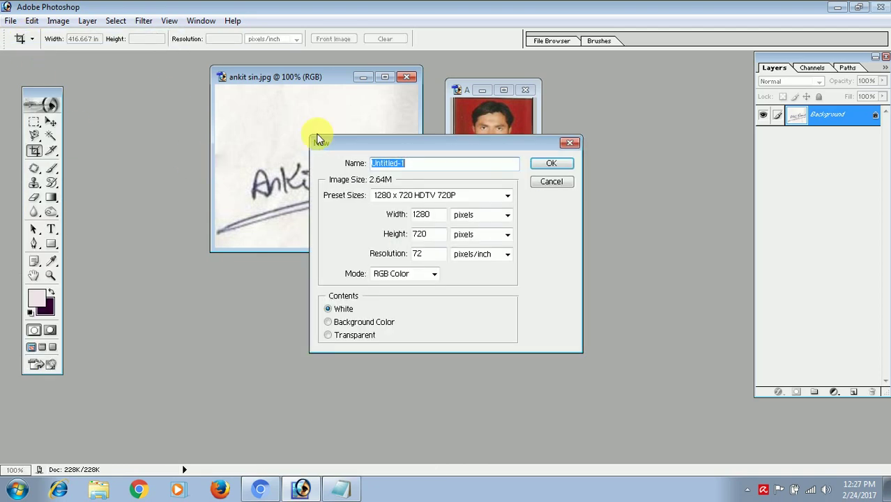
{"action": "left_click", "coordinate": [566, 145]}
{"action": "left_click", "coordinate": [341, 492]}
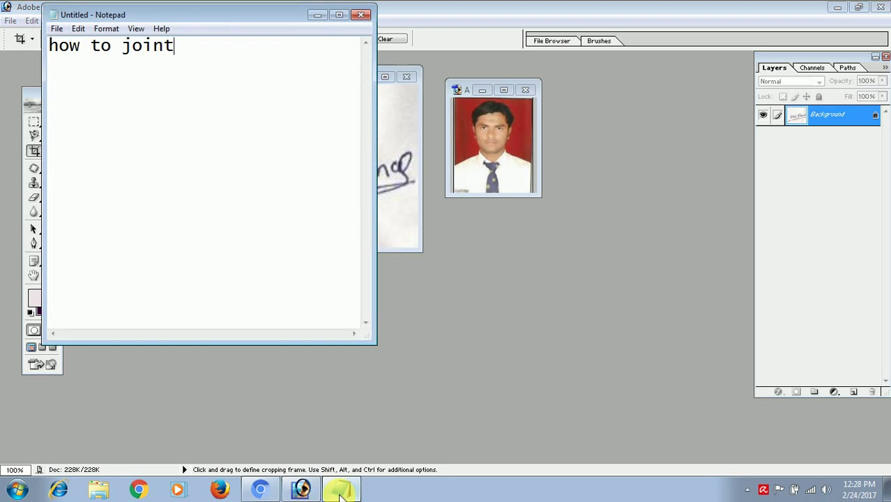
Add a second Notepad line 'short ctr +n' and highlight its shortcut text.
{"action": "key", "text": "Return"}
{"action": "type", "text": "short ctr +n"}
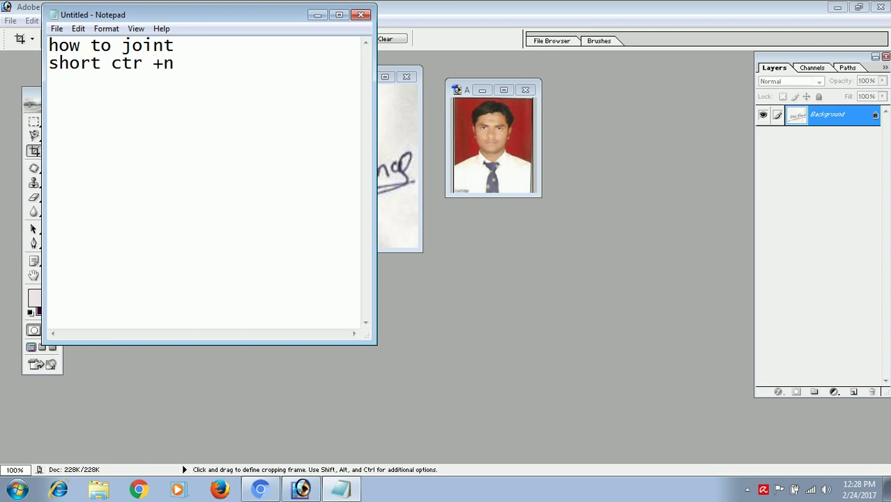
{"action": "left_click_drag", "start_coordinate": [188, 64], "coordinate": [123, 79]}
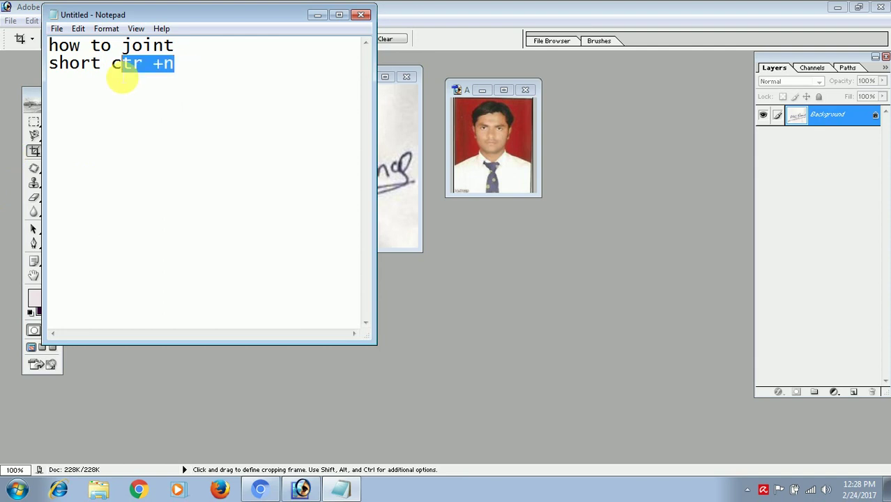
{"action": "left_click", "coordinate": [488, 7]}
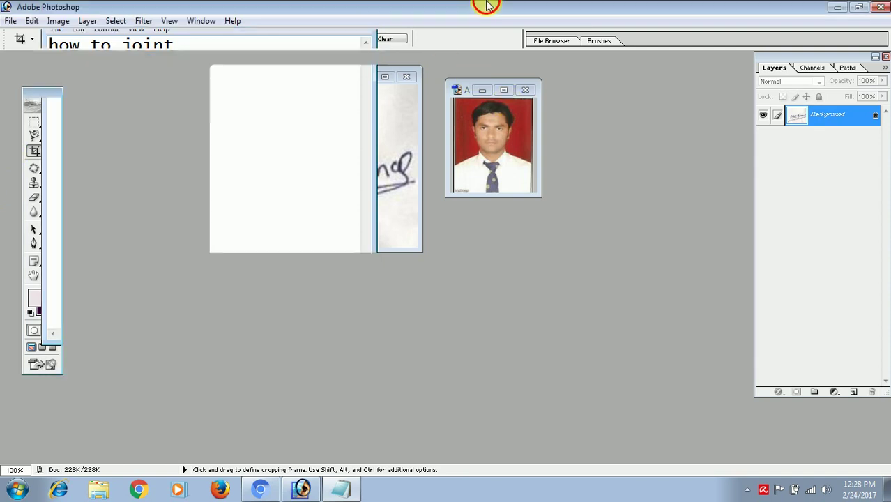
Create a blank white 1280 × 720 Untitled-1 document and place it beside the signature window.
{"action": "key", "text": "ctrl+n"}
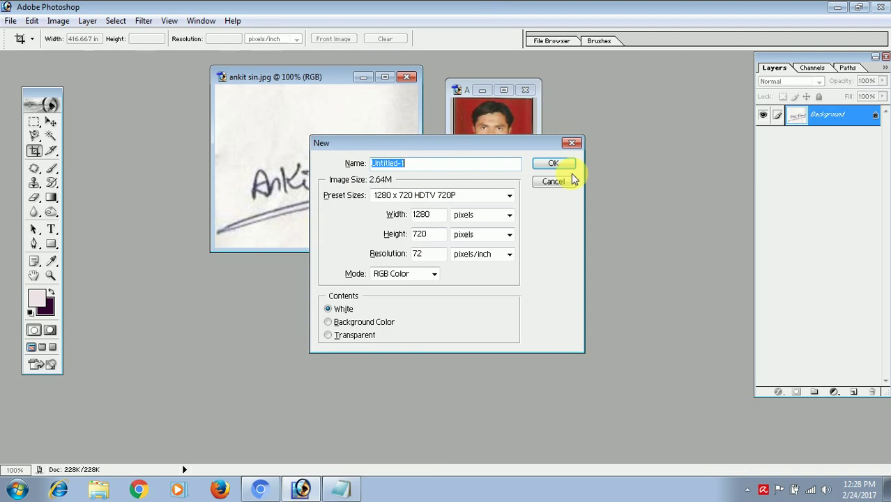
{"action": "left_click", "coordinate": [570, 163]}
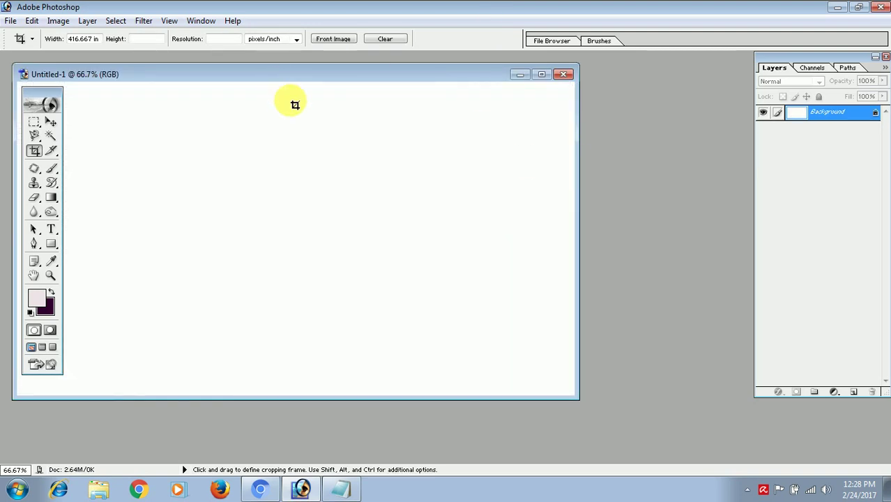
{"action": "left_click_drag", "start_coordinate": [280, 73], "coordinate": [681, 51]}
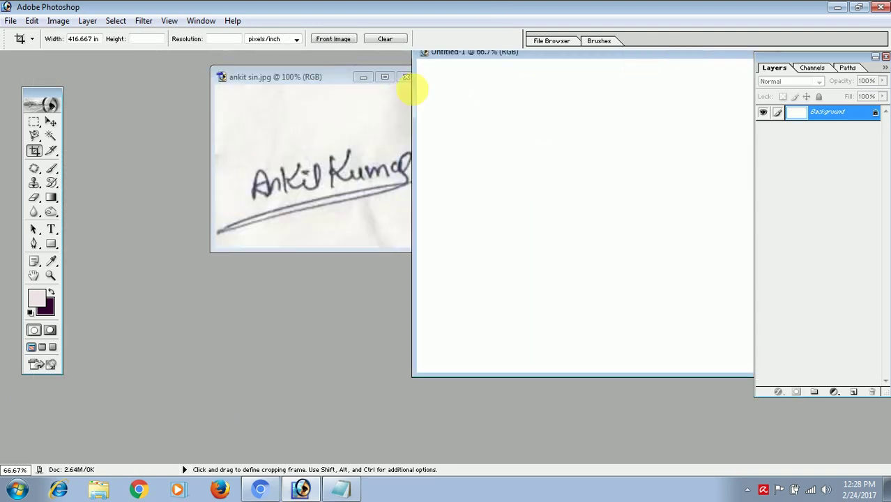
{"action": "left_click_drag", "start_coordinate": [312, 82], "coordinate": [178, 77]}
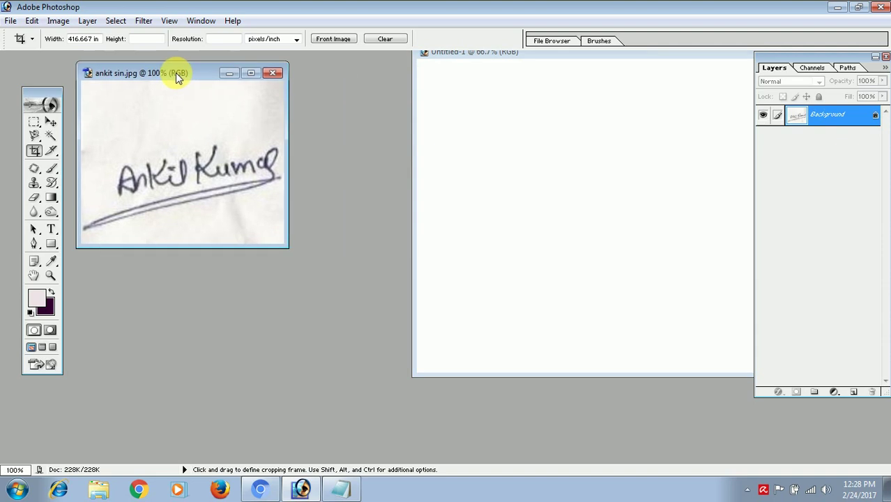
{"action": "left_click", "coordinate": [51, 124]}
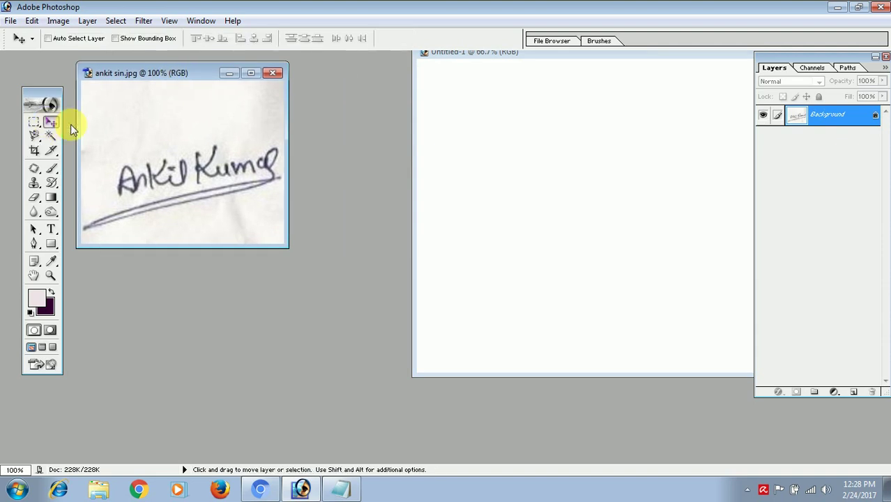
{"action": "left_click", "coordinate": [341, 481]}
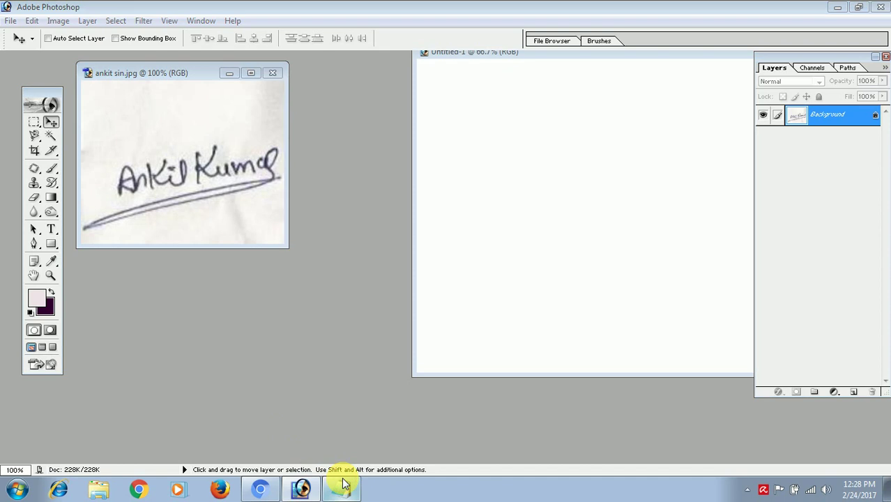
Change the Notepad shortcut note from 'ctr +n' to 'ctr +a'.
{"action": "left_click", "coordinate": [204, 135]}
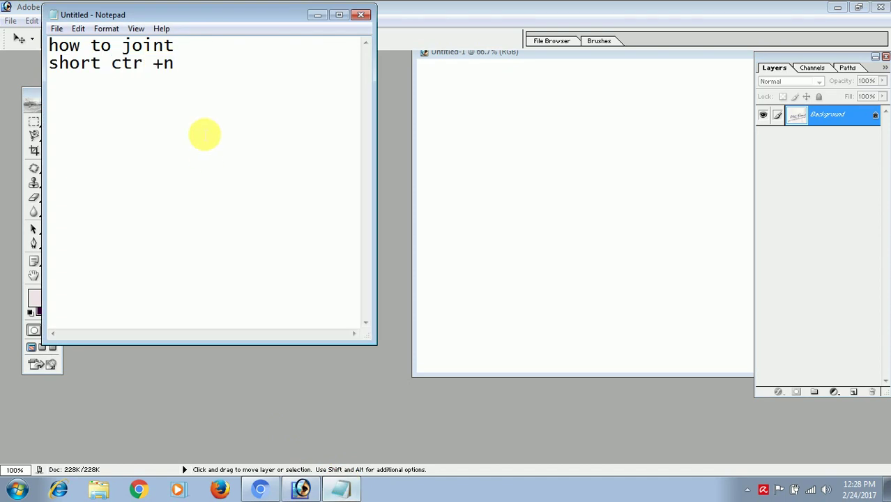
{"action": "key", "text": "BackSpace"}
{"action": "type", "text": "a"}
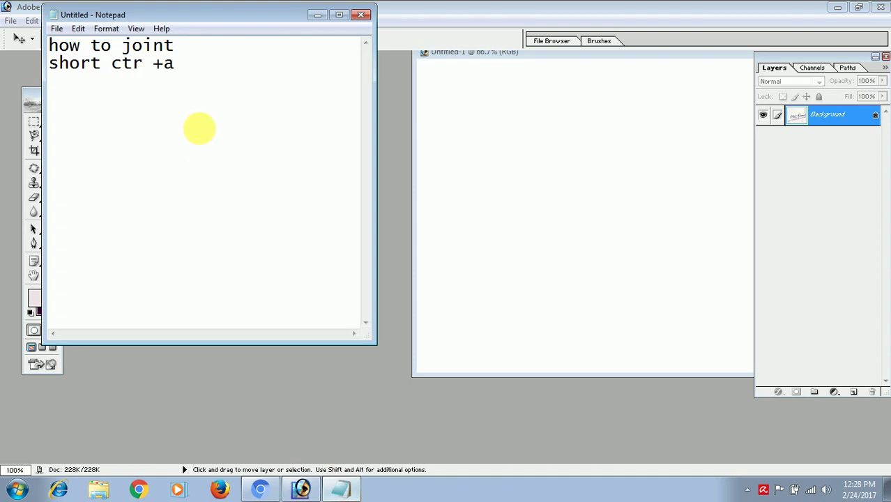
Drag the signature into Untitled-1 as Layer 1 and minimize its original window.
{"action": "left_click", "coordinate": [436, 6]}
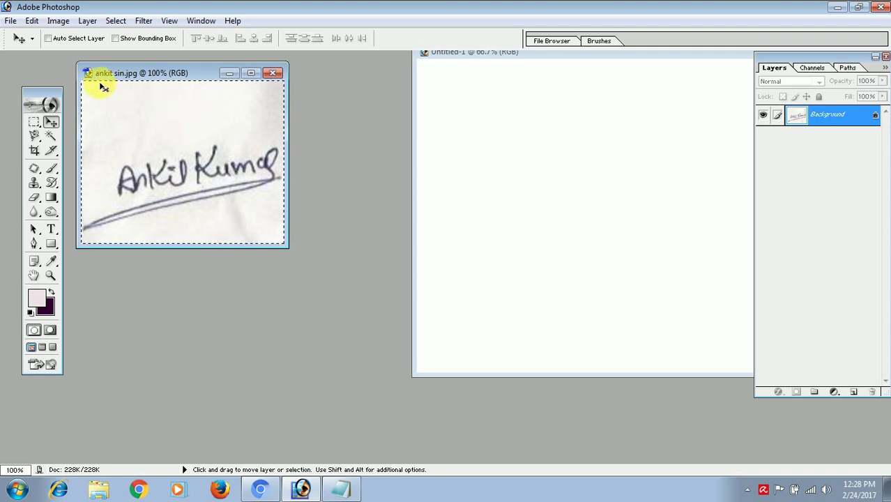
{"action": "left_click_drag", "start_coordinate": [184, 144], "coordinate": [515, 188]}
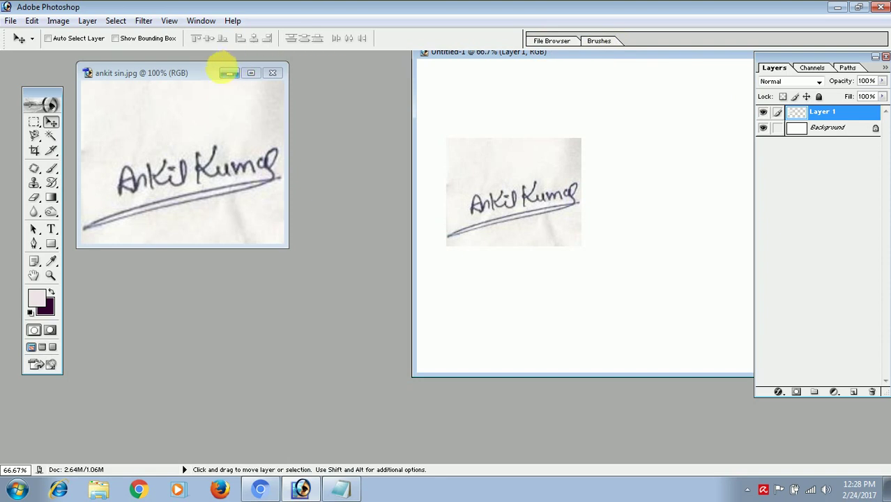
{"action": "left_click", "coordinate": [229, 73]}
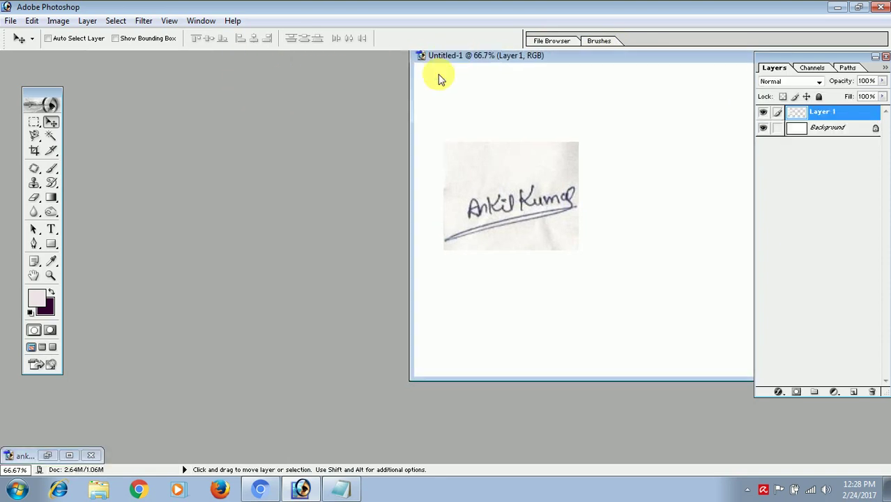
{"action": "left_click_drag", "start_coordinate": [436, 54], "coordinate": [176, 188]}
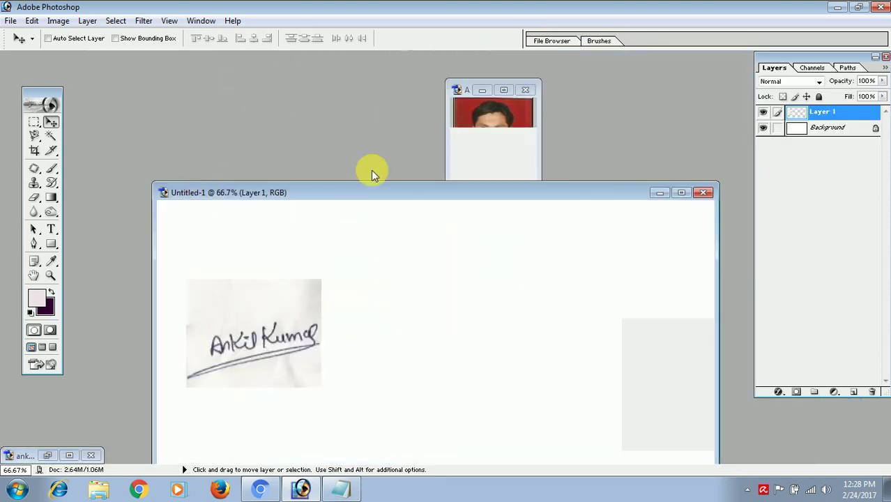
Select all of the passport photo, drag it into Untitled-1 as Layer 2, and maximize Untitled-1.
{"action": "left_click", "coordinate": [500, 90]}
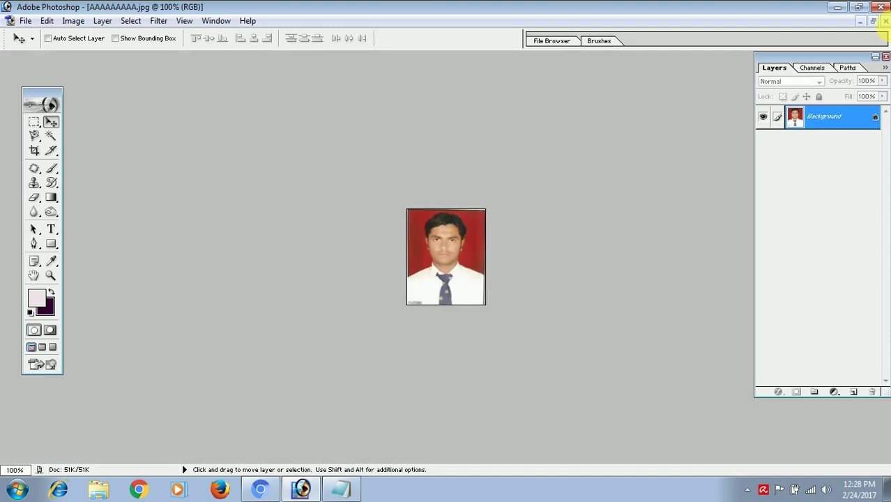
{"action": "left_click", "coordinate": [874, 21]}
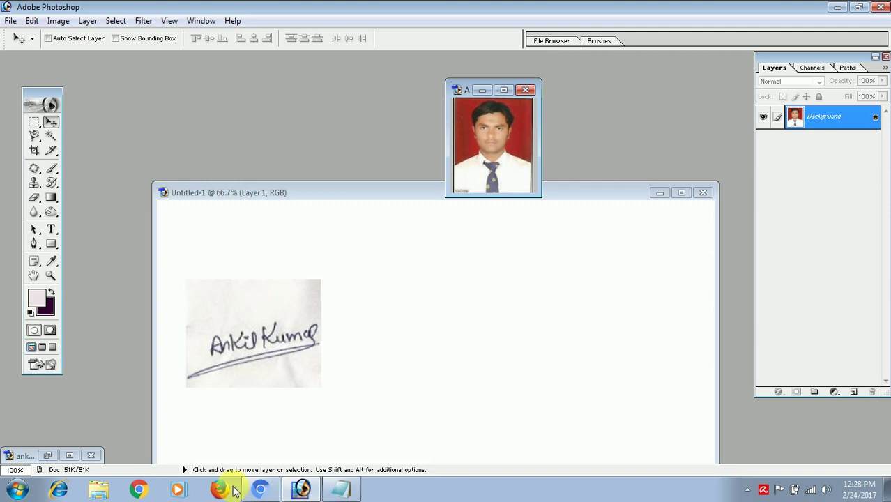
{"action": "left_click", "coordinate": [334, 490]}
{"action": "left_click_drag", "start_coordinate": [110, 64], "coordinate": [202, 69]}
{"action": "left_click", "coordinate": [458, 89]}
{"action": "left_click", "coordinate": [453, 88]}
{"action": "key", "text": "ctrl+a"}
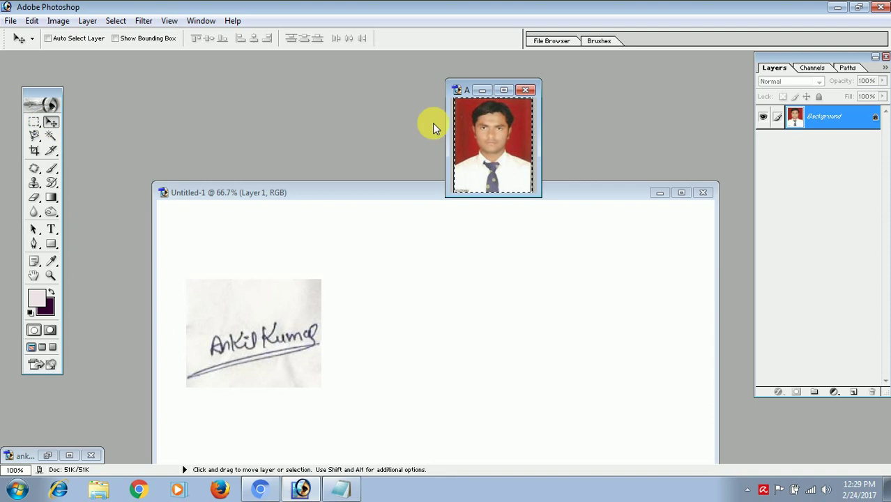
{"action": "mouse_move", "coordinate": [502, 135]}
{"action": "left_mouse_down"}
{"action": "mouse_move", "coordinate": [490, 248]}
{"action": "mouse_move", "coordinate": [470, 277]}
{"action": "left_mouse_up"}
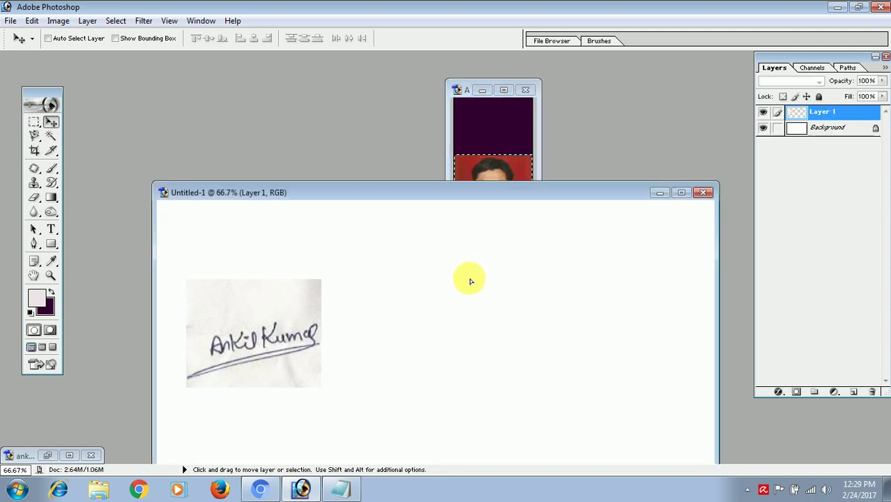
{"action": "left_click", "coordinate": [684, 194]}
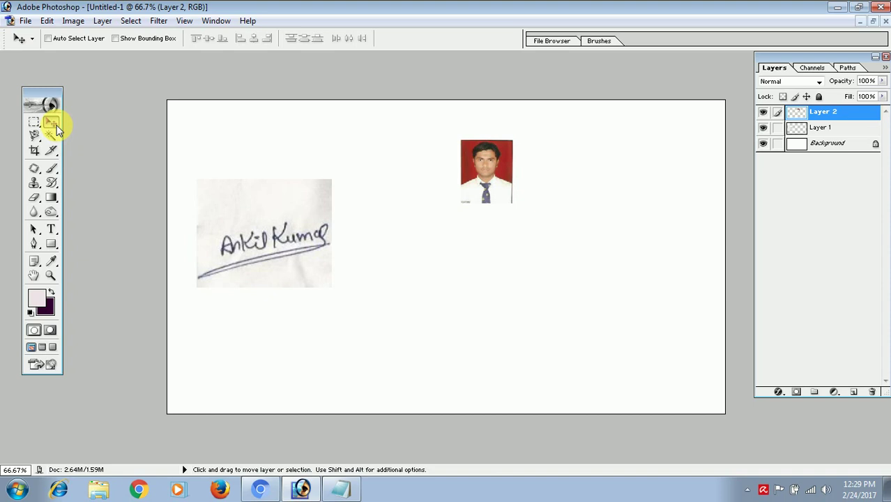
Select Layer 2 and move the passport photo left toward the signature.
{"action": "right_click", "coordinate": [500, 170]}
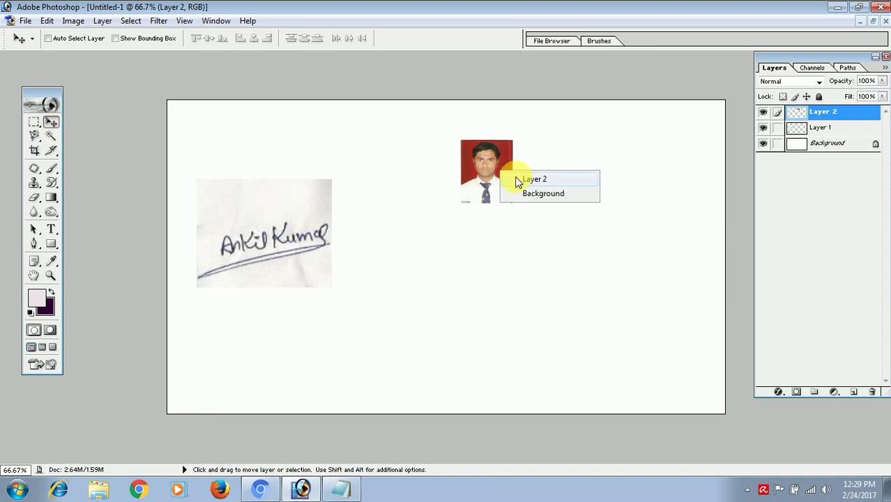
{"action": "left_click", "coordinate": [534, 179]}
{"action": "left_click_drag", "start_coordinate": [498, 171], "coordinate": [421, 167]}
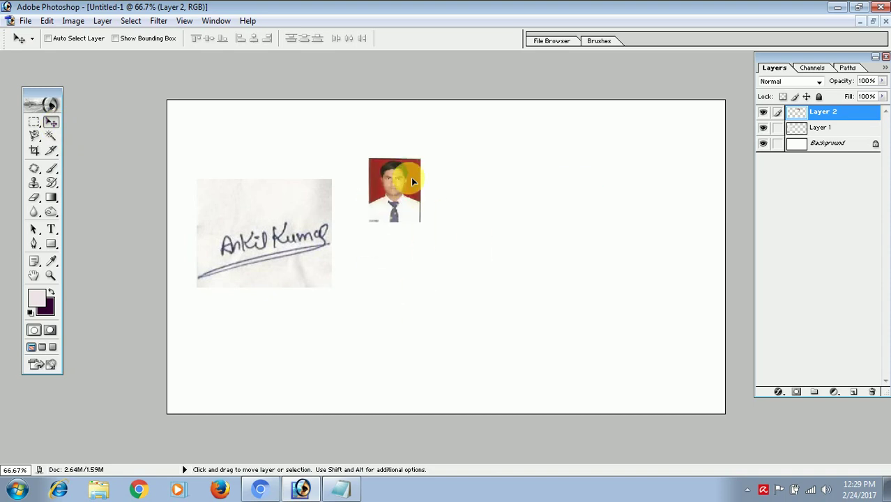
Add 't' to the shortcut note in Notepad.
{"action": "left_click", "coordinate": [341, 489]}
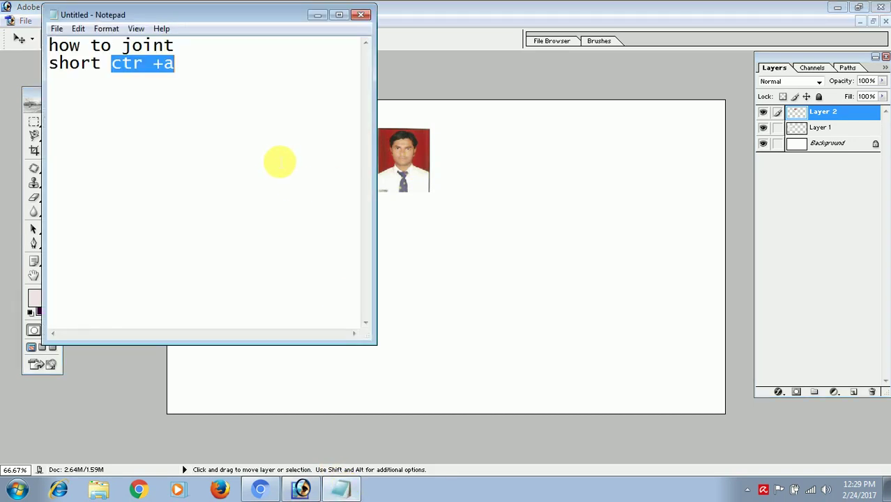
{"action": "left_click", "coordinate": [280, 162]}
{"action": "type", "text": "t"}
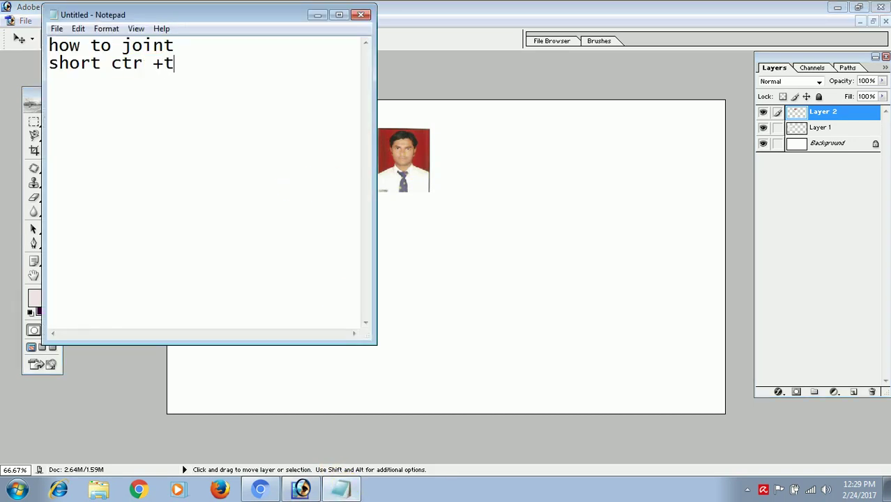
{"action": "left_click", "coordinate": [474, 13]}
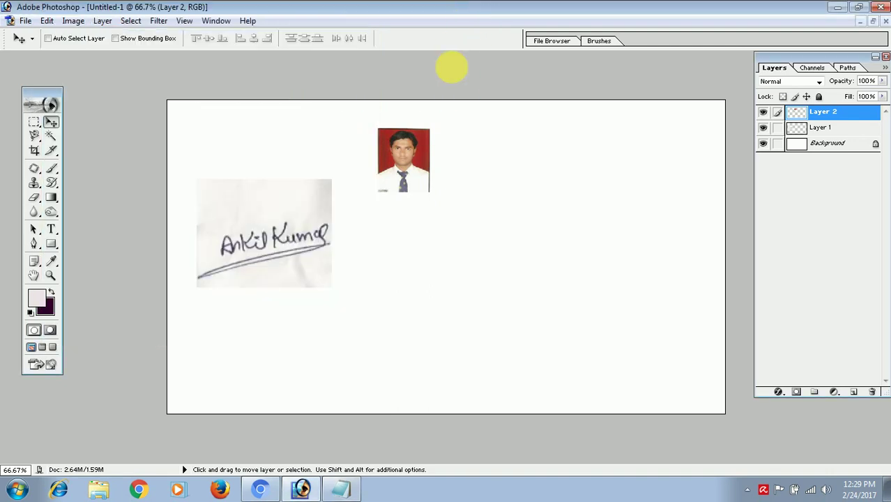
Enlarge the passport photo with Free Transform to about 140% width and apply it.
{"action": "key", "text": "ctrl+t"}
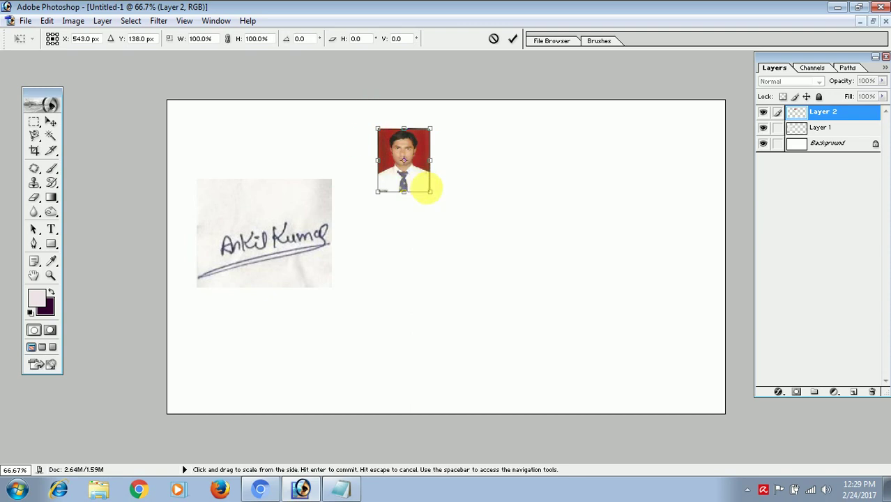
{"action": "mouse_move", "coordinate": [430, 191]}
{"action": "left_mouse_down"}
{"action": "mouse_move", "coordinate": [460, 216]}
{"action": "mouse_move", "coordinate": [455, 229]}
{"action": "left_mouse_up"}
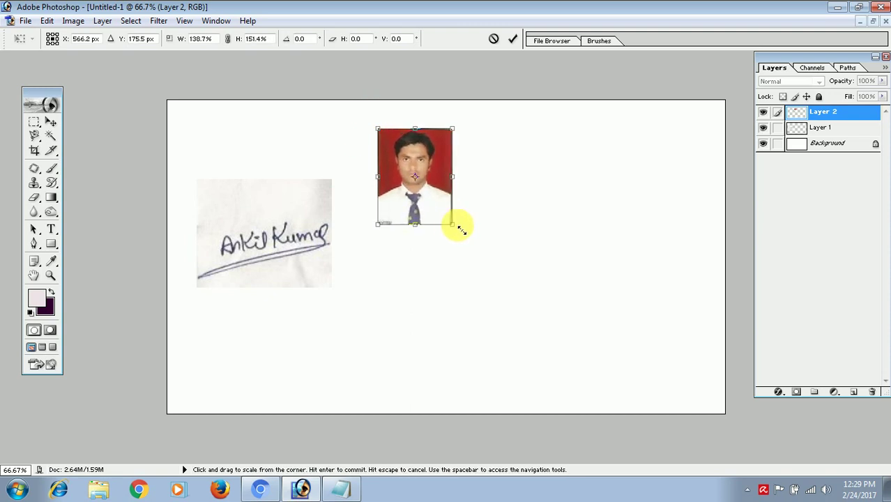
{"action": "left_click_drag", "start_coordinate": [453, 228], "coordinate": [458, 223]}
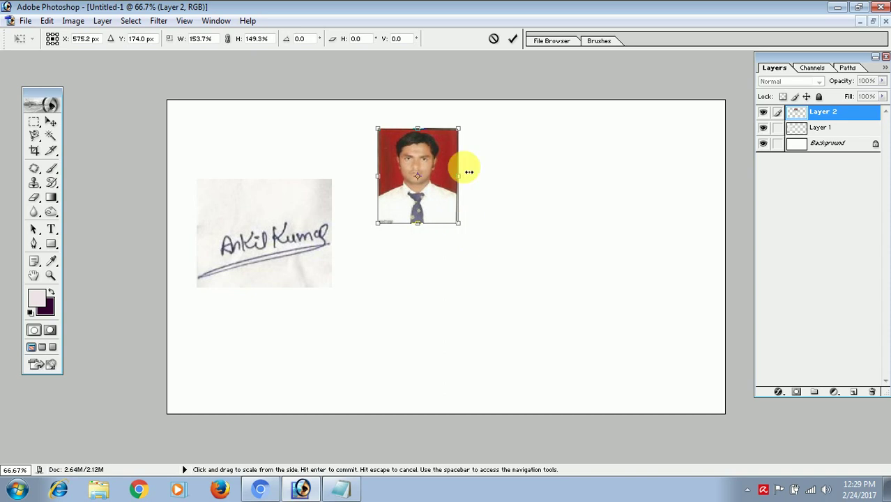
{"action": "key", "text": "Return"}
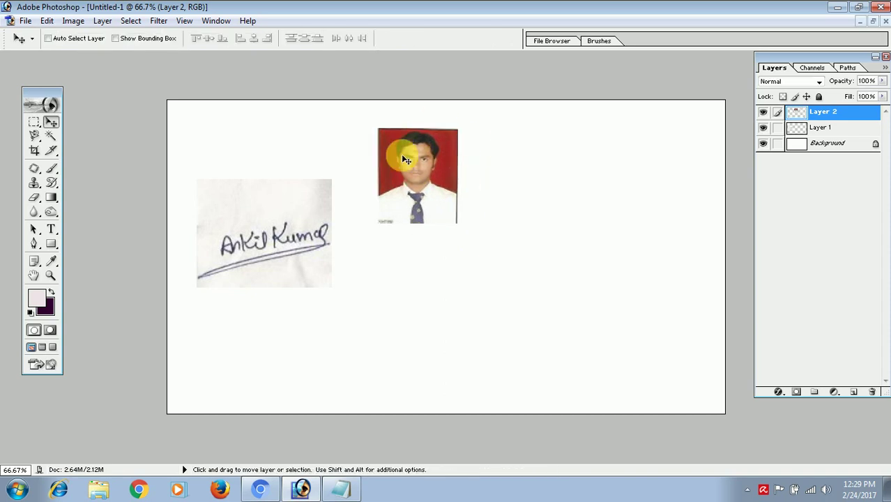
{"action": "right_click", "coordinate": [246, 236]}
Select Layer 1 and move the signature just below the passport photo.
{"action": "left_click", "coordinate": [272, 244]}
{"action": "left_click_drag", "start_coordinate": [265, 222], "coordinate": [415, 262]}
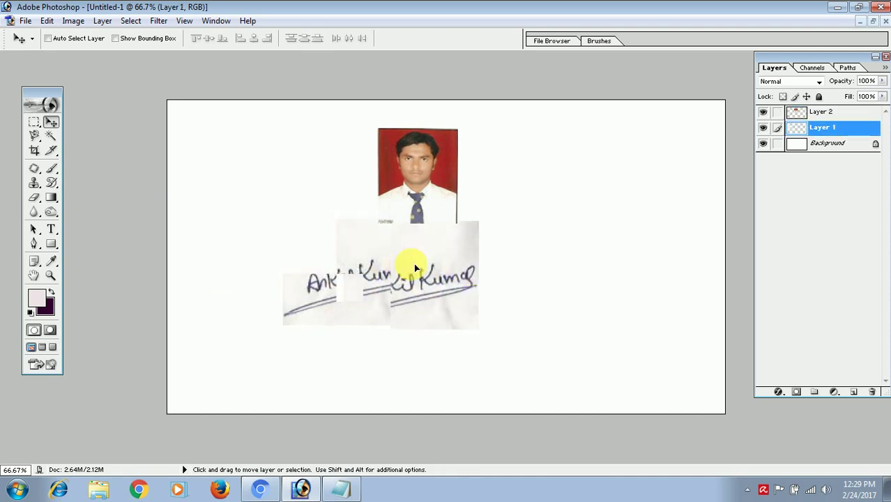
{"action": "left_click", "coordinate": [329, 492]}
{"action": "left_click_drag", "start_coordinate": [175, 70], "coordinate": [128, 82]}
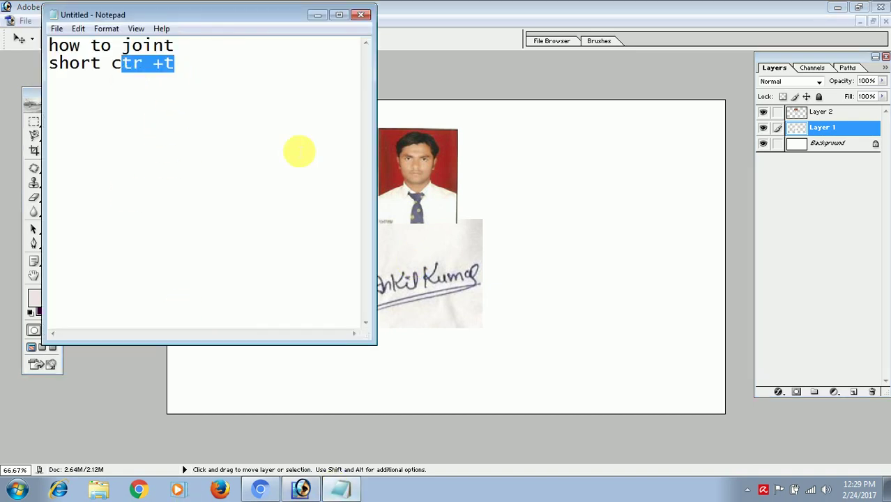
{"action": "left_click", "coordinate": [494, 196]}
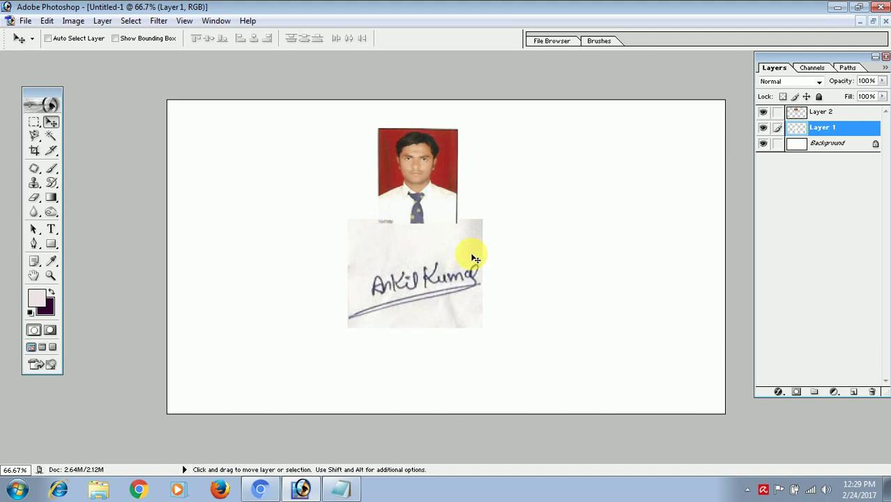
Scale the signature to about 67.2% width and 40.6% height beneath the photo.
{"action": "key", "text": "ctrl+t"}
{"action": "mouse_move", "coordinate": [483, 219]}
{"action": "left_mouse_down"}
{"action": "mouse_move", "coordinate": [422, 313]}
{"action": "mouse_move", "coordinate": [469, 287]}
{"action": "left_mouse_up"}
{"action": "left_click_drag", "start_coordinate": [424, 308], "coordinate": [450, 249]}
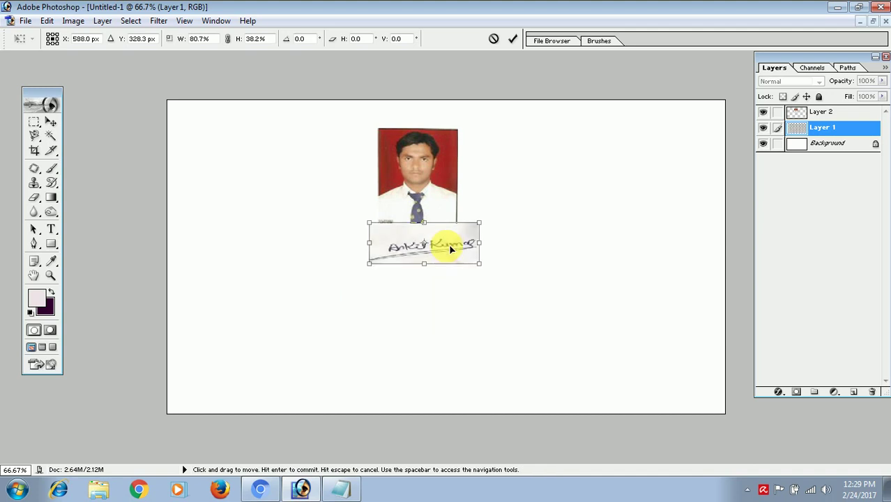
{"action": "left_click_drag", "start_coordinate": [479, 223], "coordinate": [460, 228]}
{"action": "left_click_drag", "start_coordinate": [420, 273], "coordinate": [427, 282]}
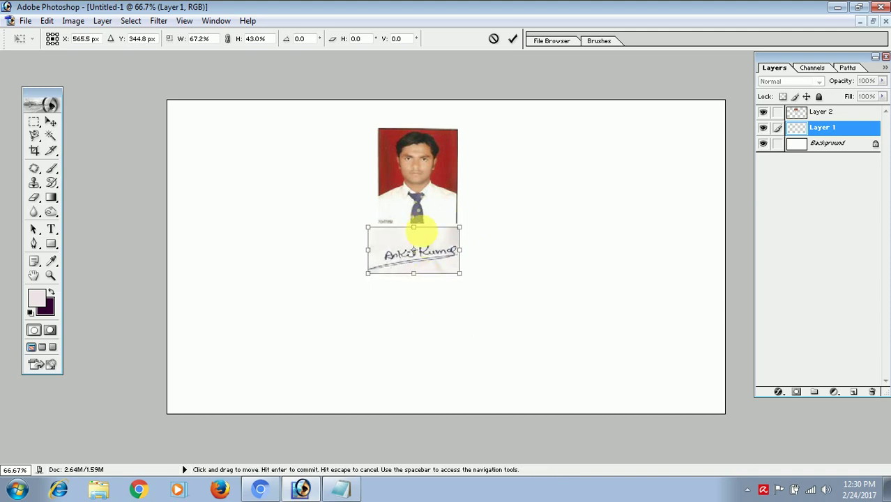
{"action": "left_click_drag", "start_coordinate": [417, 237], "coordinate": [417, 240]}
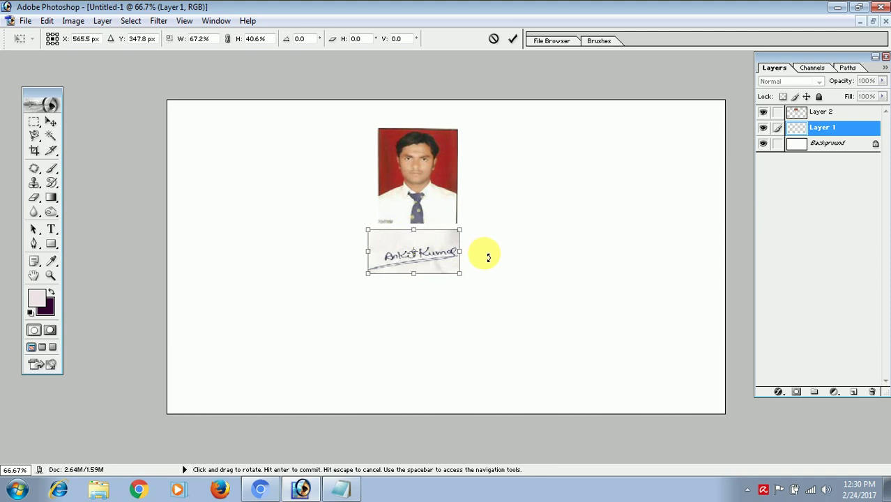
{"action": "left_click", "coordinate": [342, 488]}
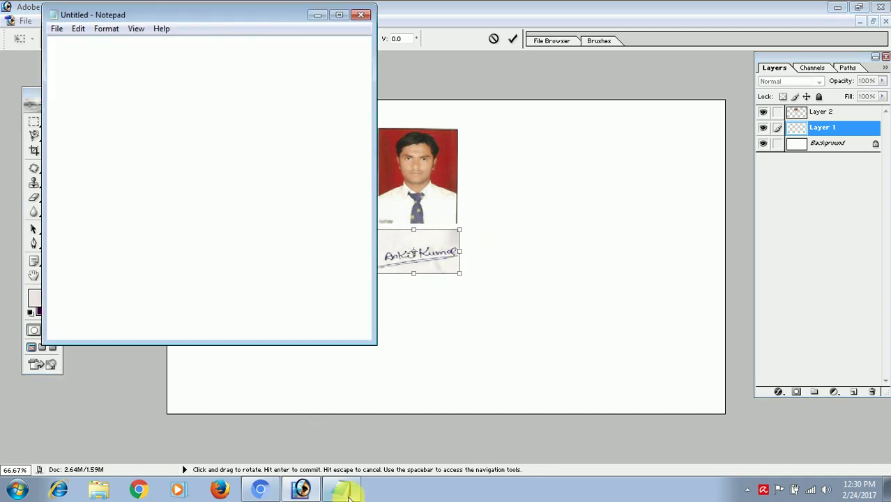
{"action": "left_click", "coordinate": [265, 80]}
{"action": "key", "text": "Return"}
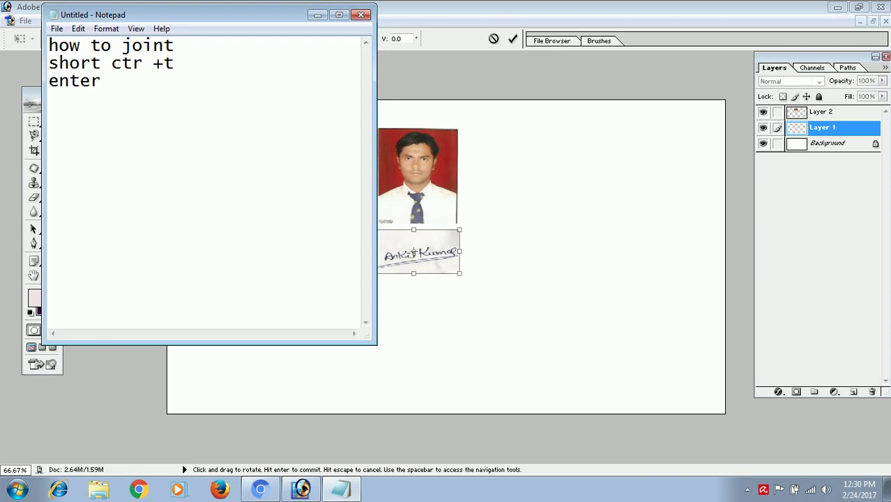
{"action": "left_click", "coordinate": [317, 15]}
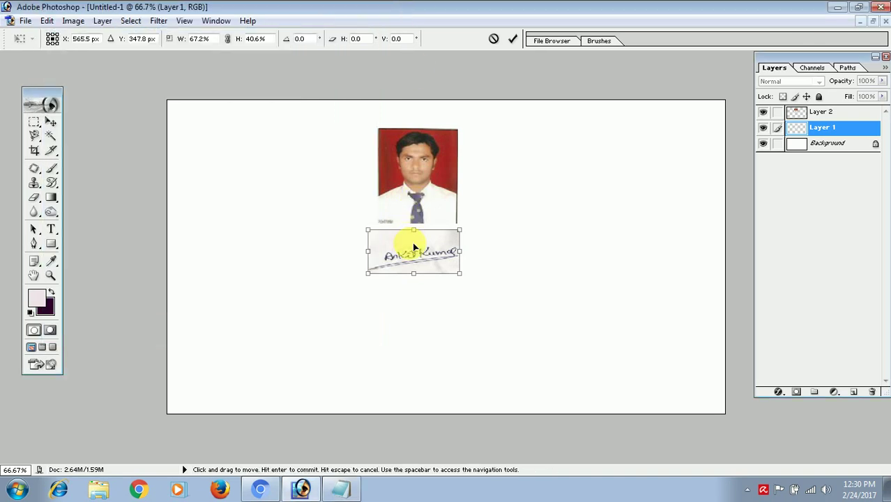
{"action": "key", "text": "Return"}
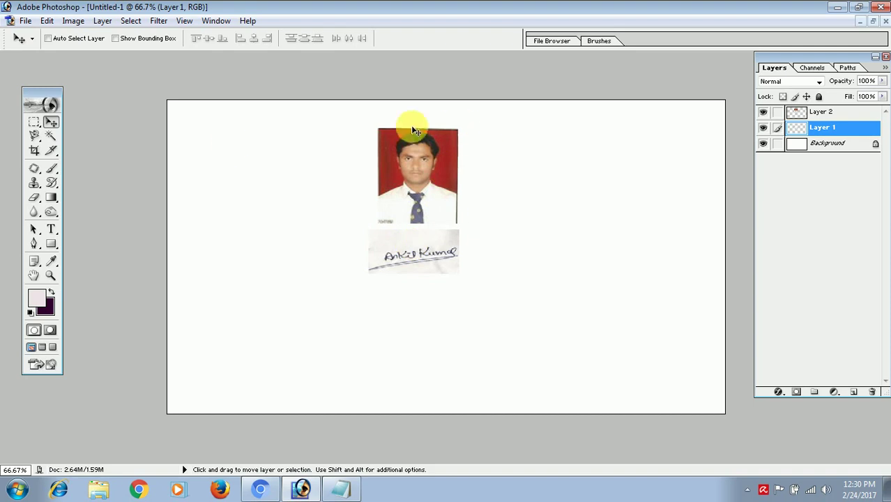
Crop Untitled-1 to a frame enclosing the passport photo and the signature beneath it.
{"action": "left_click", "coordinate": [35, 153]}
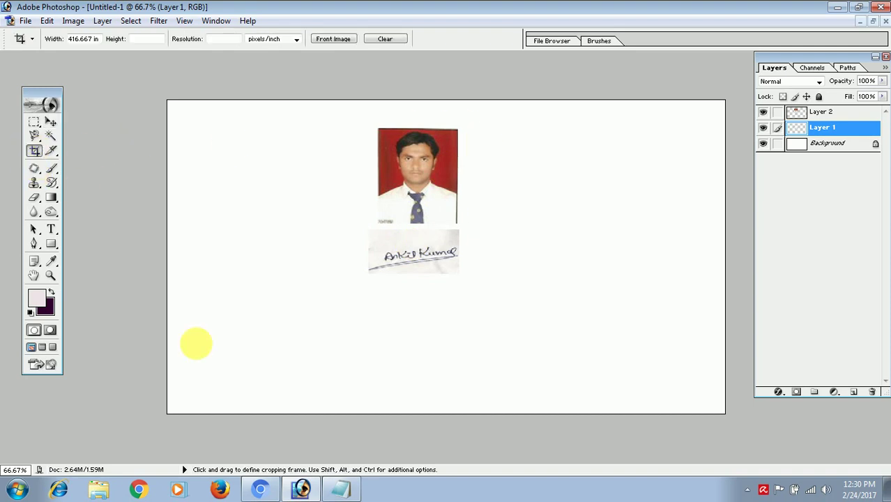
{"action": "left_click", "coordinate": [341, 490]}
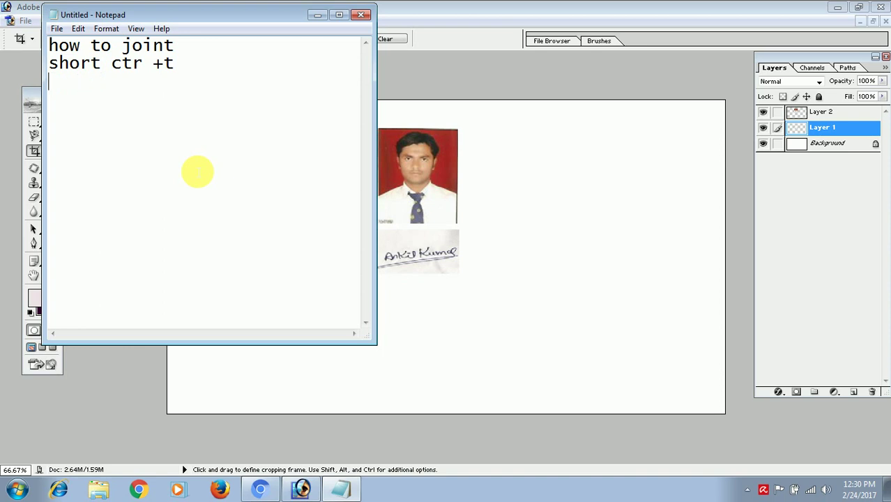
{"action": "type", "text": "crop"}
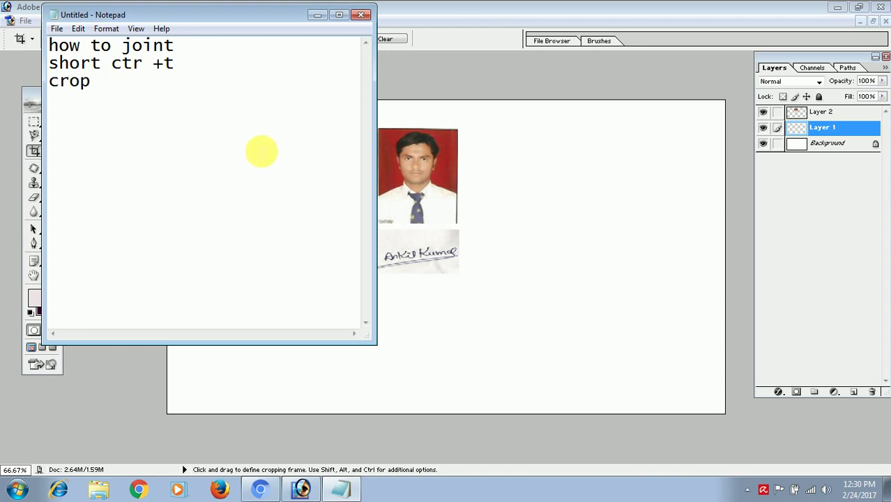
{"action": "left_click", "coordinate": [396, 129]}
{"action": "left_click_drag", "start_coordinate": [379, 130], "coordinate": [458, 269]}
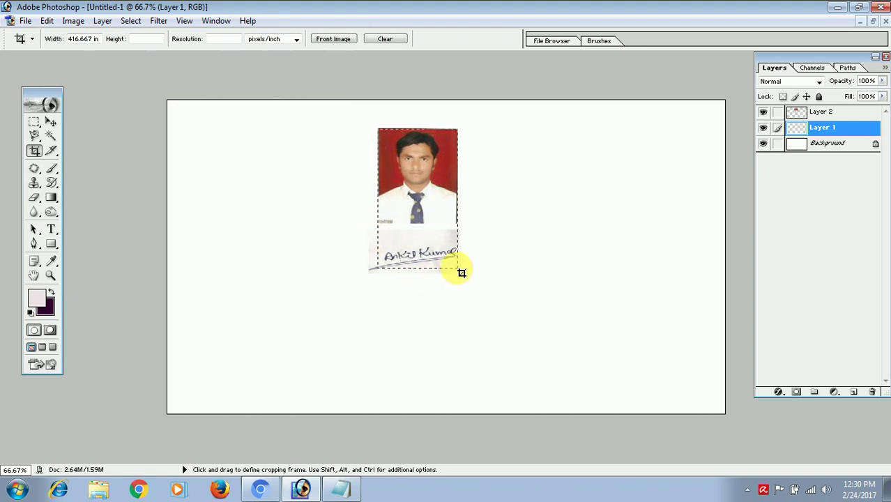
{"action": "left_click_drag", "start_coordinate": [461, 273], "coordinate": [459, 269]}
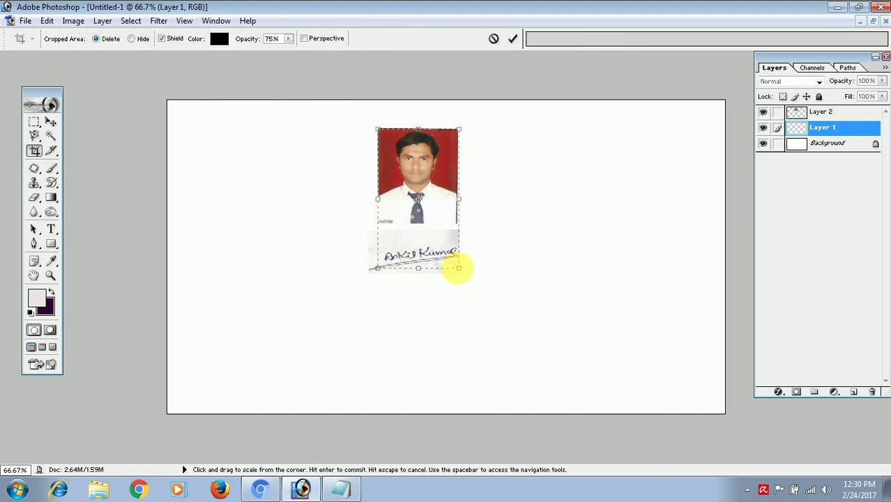
{"action": "key", "text": "Return"}
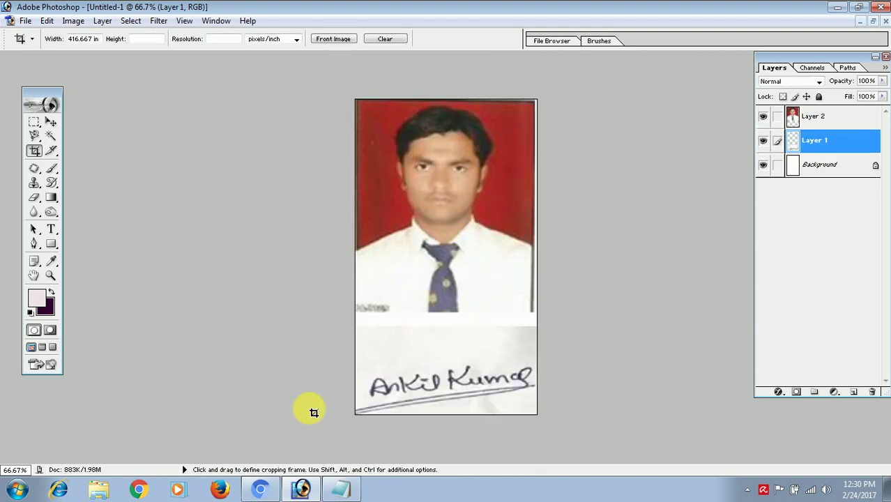
Change the Notepad note's second line to 'short ctr +s', then bring up Photoshop's Save As for the cropped image.
{"action": "left_click", "coordinate": [341, 490]}
{"action": "left_click", "coordinate": [191, 69]}
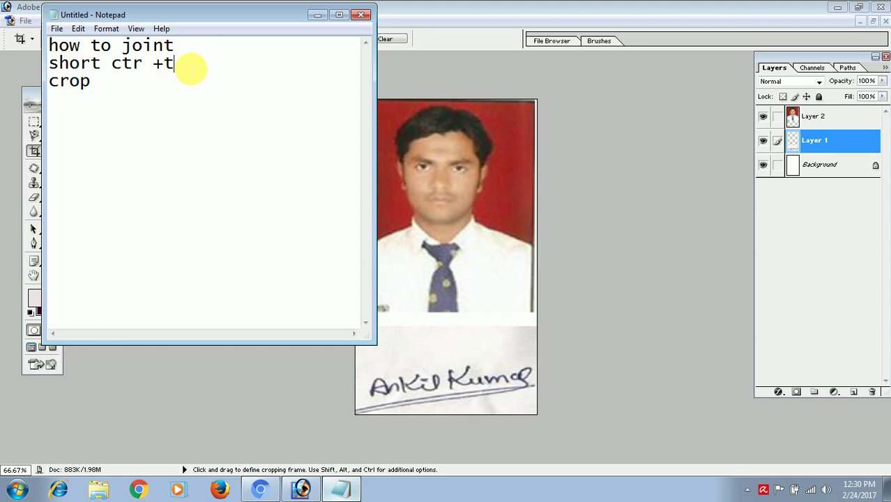
{"action": "type", "text": "s"}
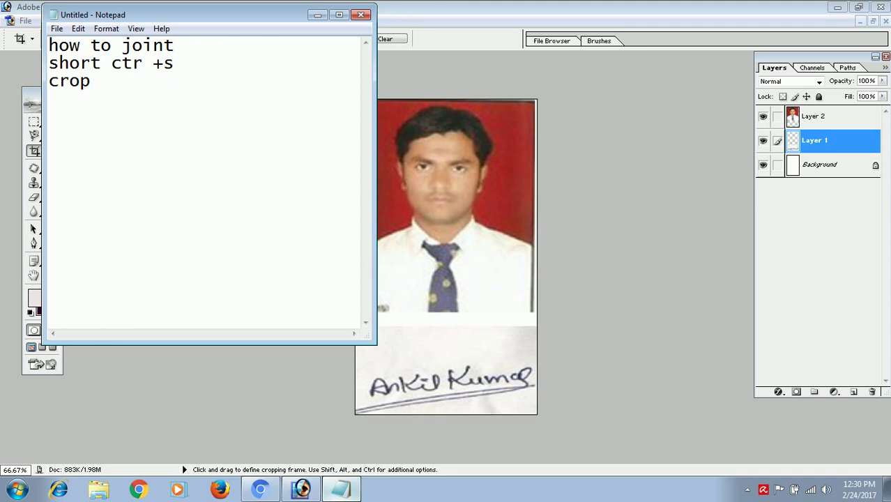
{"action": "left_click", "coordinate": [422, 7]}
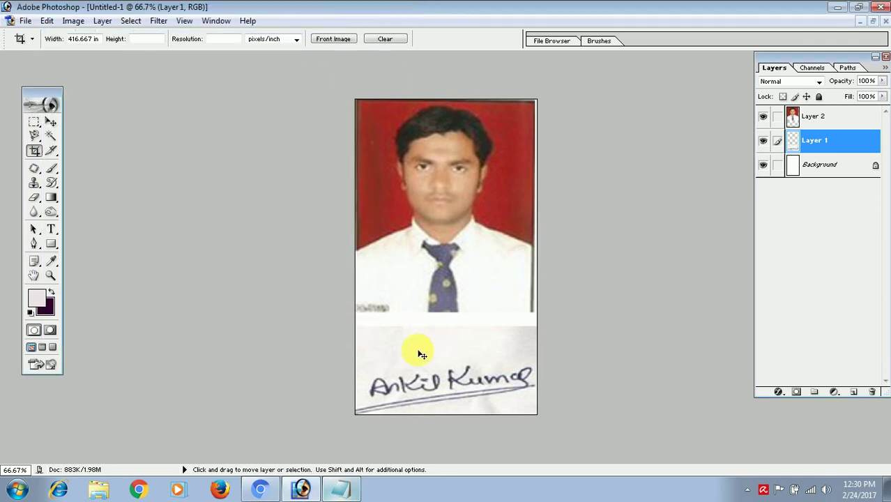
{"action": "key", "text": "ctrl+s"}
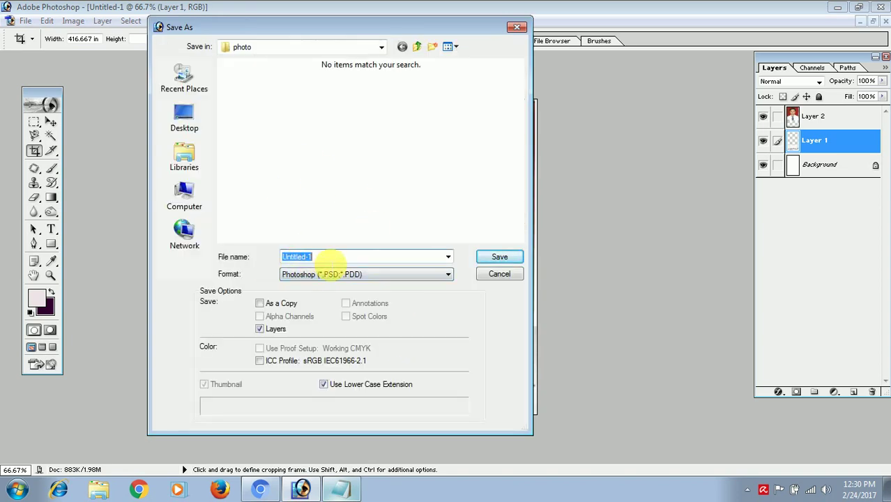
Save the image as hl.jpg in JPEG format, accepting the Medium-quality JPEG options.
{"action": "type", "text": "h"}
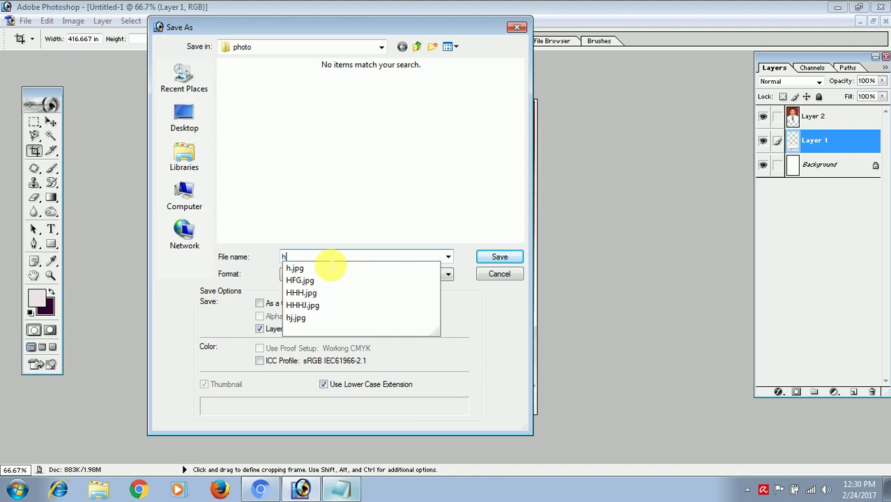
{"action": "type", "text": "l"}
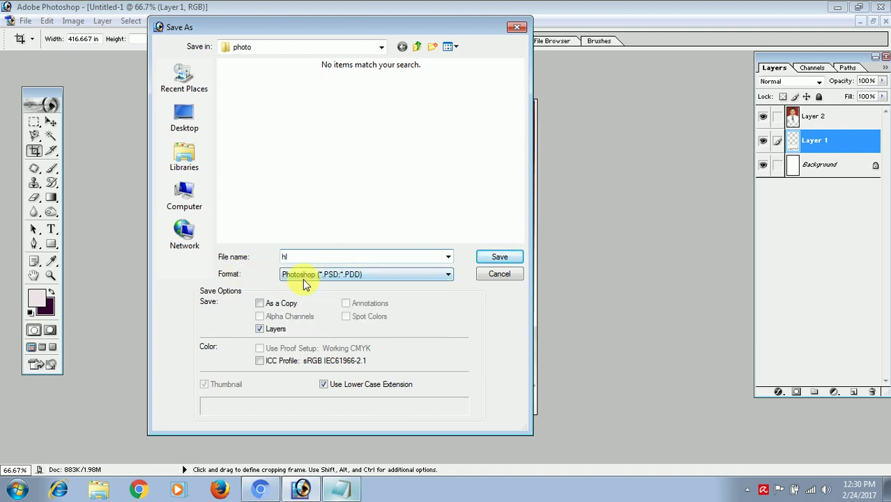
{"action": "left_click", "coordinate": [318, 280]}
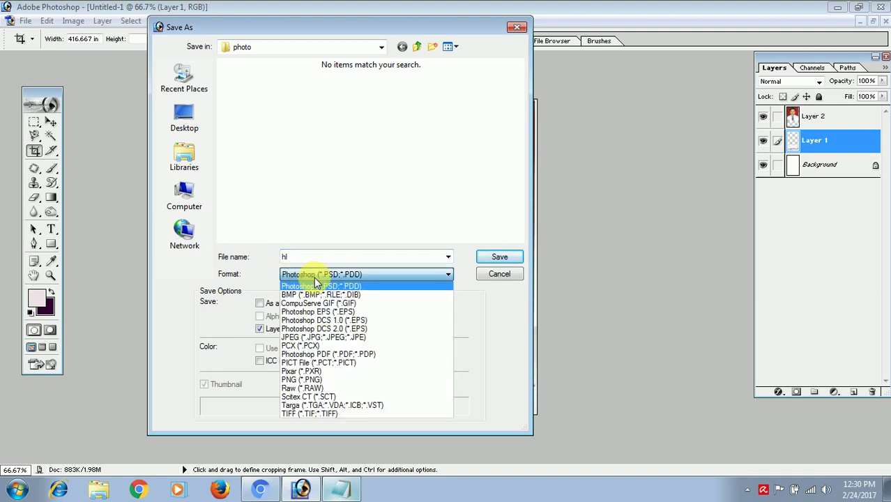
{"action": "key", "text": "j"}
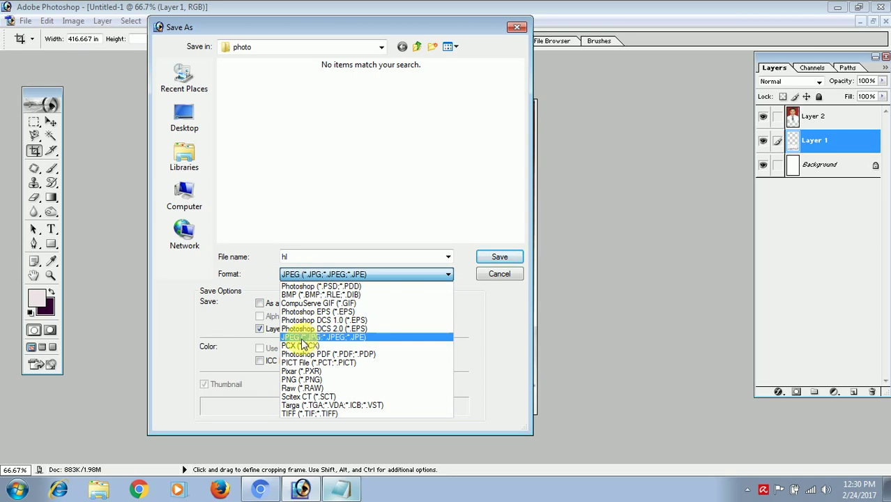
{"action": "left_click", "coordinate": [322, 338]}
{"action": "left_click", "coordinate": [484, 260]}
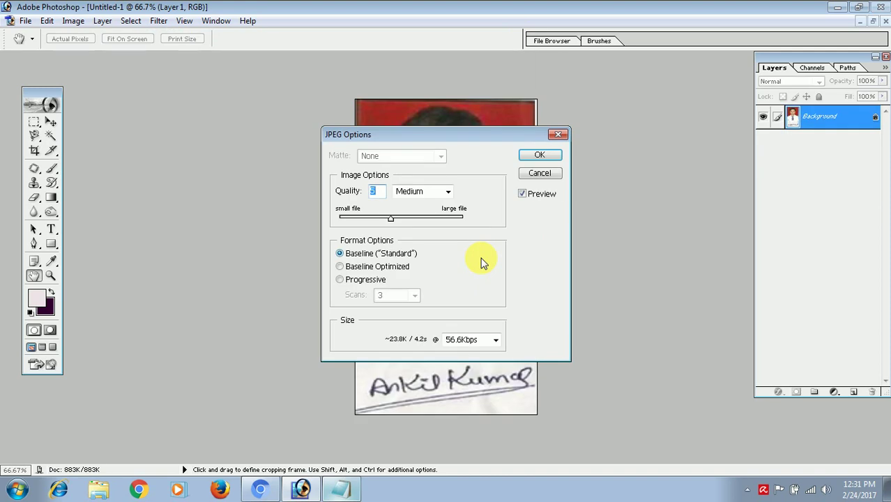
{"action": "left_click", "coordinate": [539, 155]}
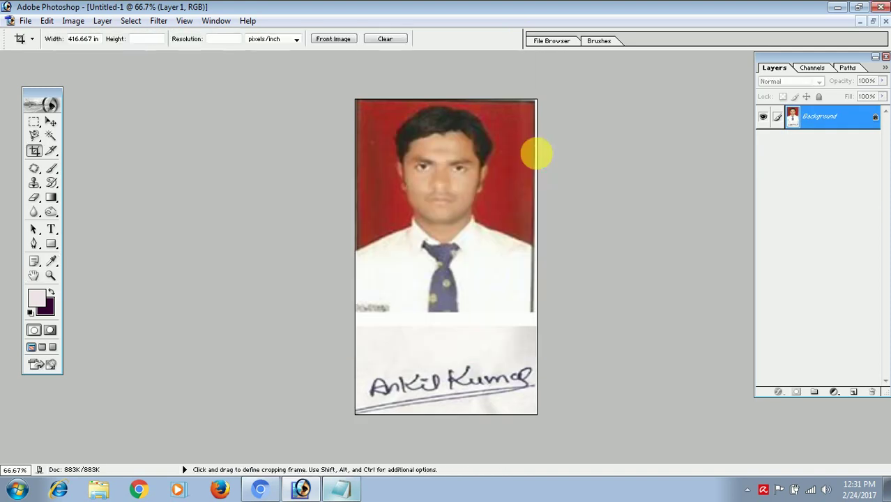
{"action": "left_click", "coordinate": [840, 10]}
{"action": "left_click_drag", "start_coordinate": [219, 14], "coordinate": [508, 24]}
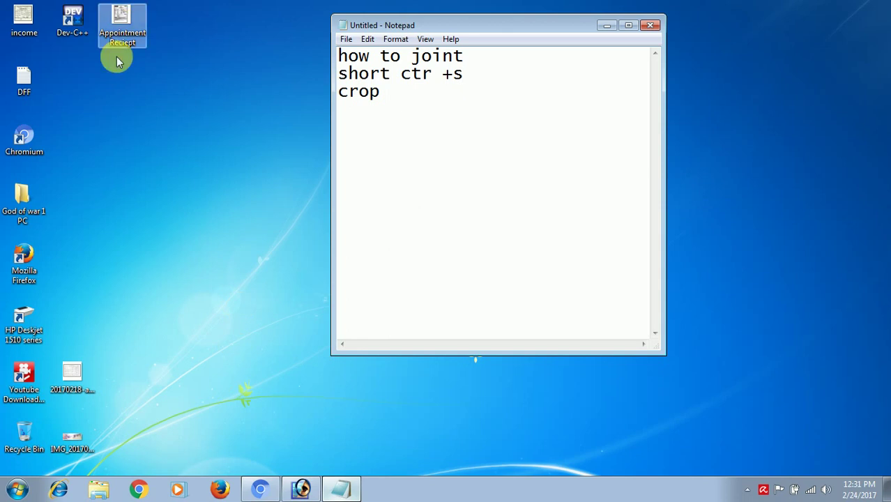
{"action": "left_click", "coordinate": [304, 490]}
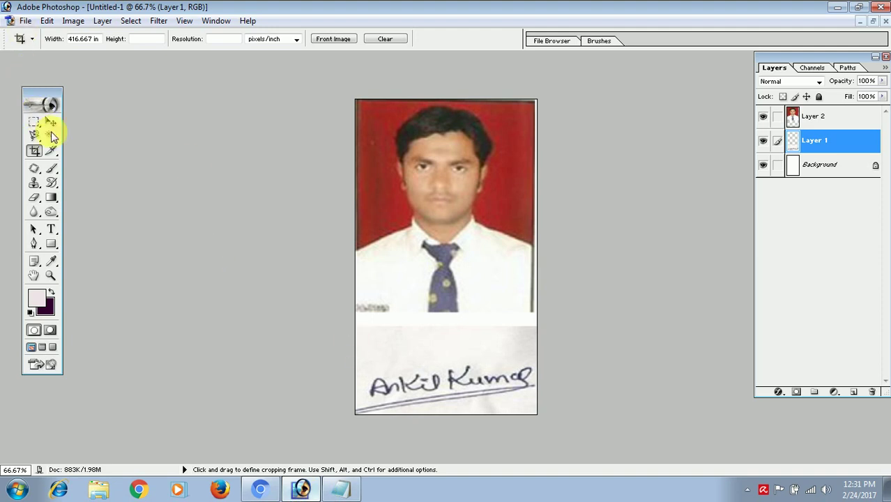
Minimize the Untitled-1 document, activate the small passport photo window, and bring up the Open dialog.
{"action": "left_click", "coordinate": [25, 21]}
{"action": "left_click", "coordinate": [239, 134]}
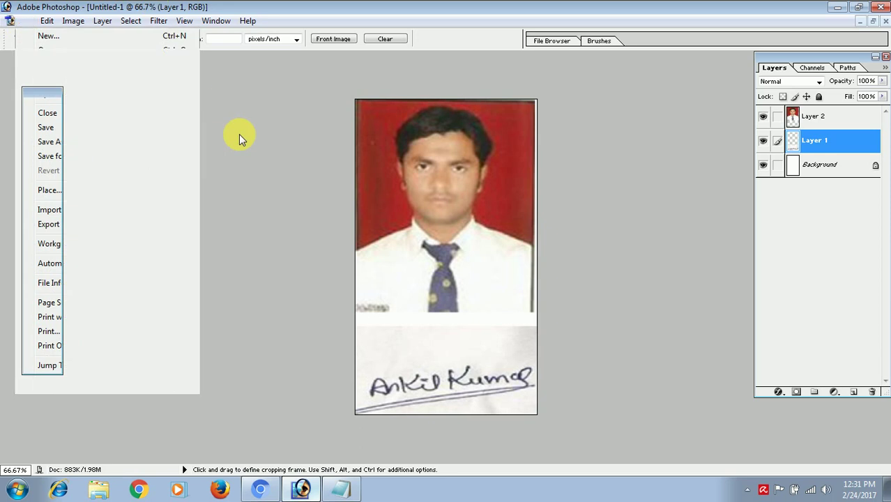
{"action": "left_click", "coordinate": [861, 22]}
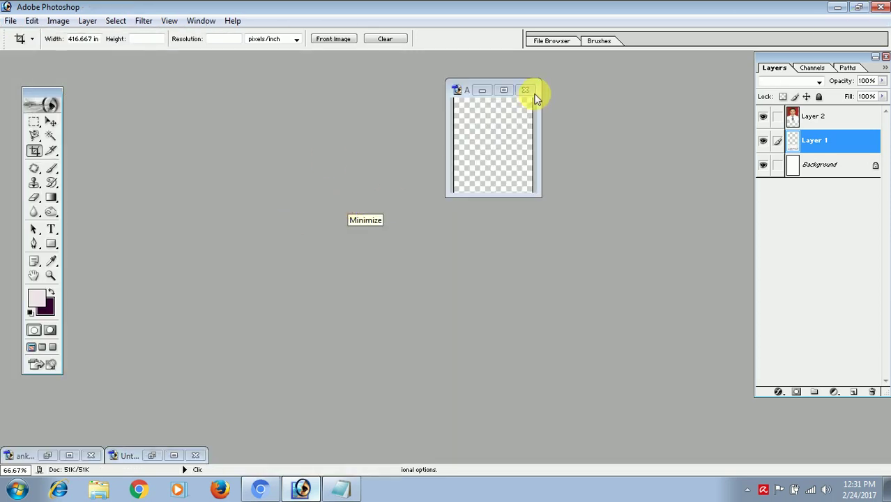
{"action": "left_click", "coordinate": [480, 89]}
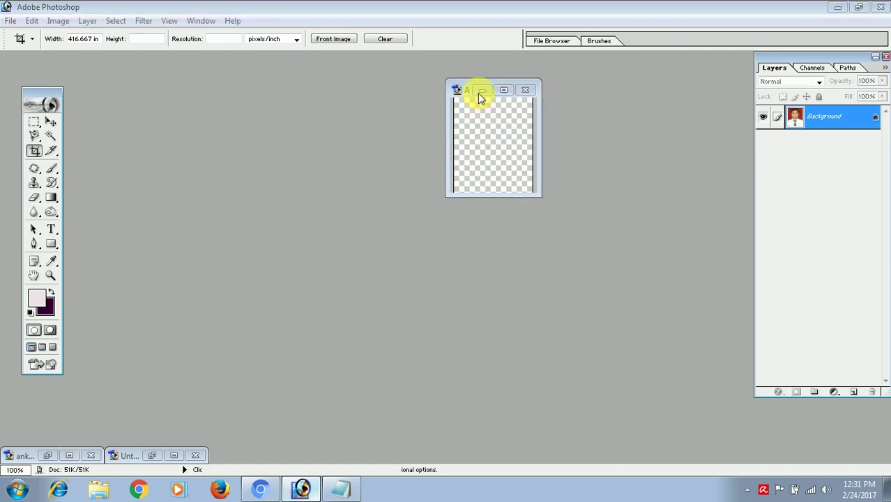
{"action": "key", "text": "ctrl+o"}
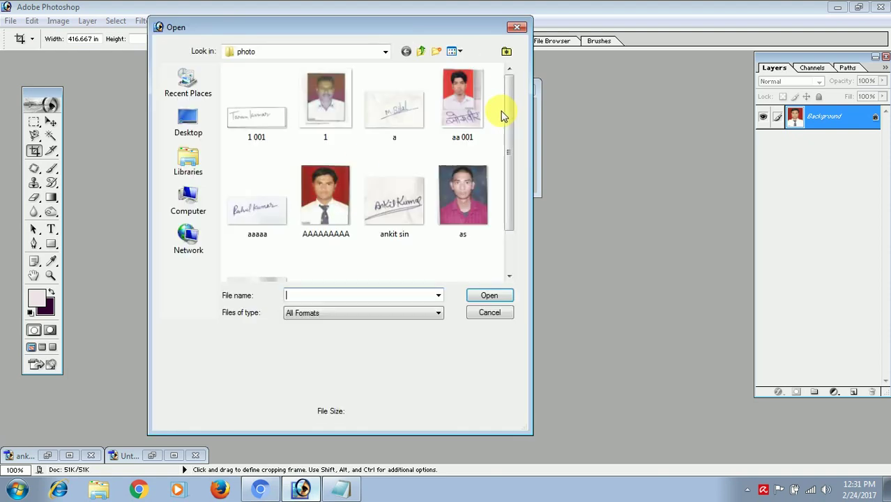
Open the da photo from the photo folder, close it again, and switch to Notepad.
{"action": "mouse_move", "coordinate": [507, 107]}
{"action": "left_mouse_down"}
{"action": "mouse_move", "coordinate": [511, 193]}
{"action": "mouse_move", "coordinate": [520, 108]}
{"action": "left_mouse_up"}
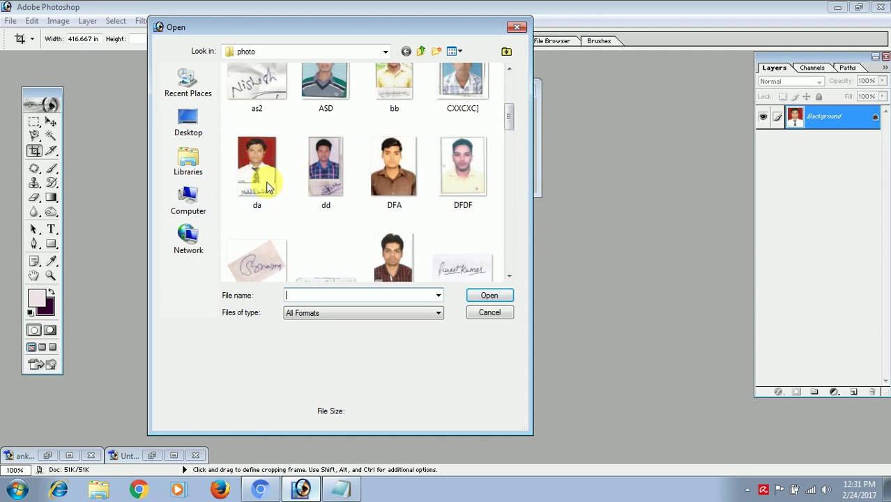
{"action": "left_click", "coordinate": [248, 182]}
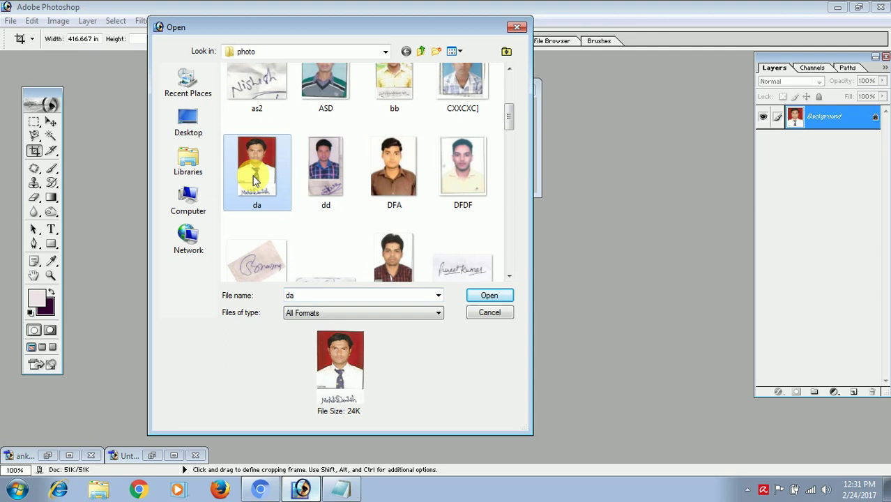
{"action": "key", "text": "Return"}
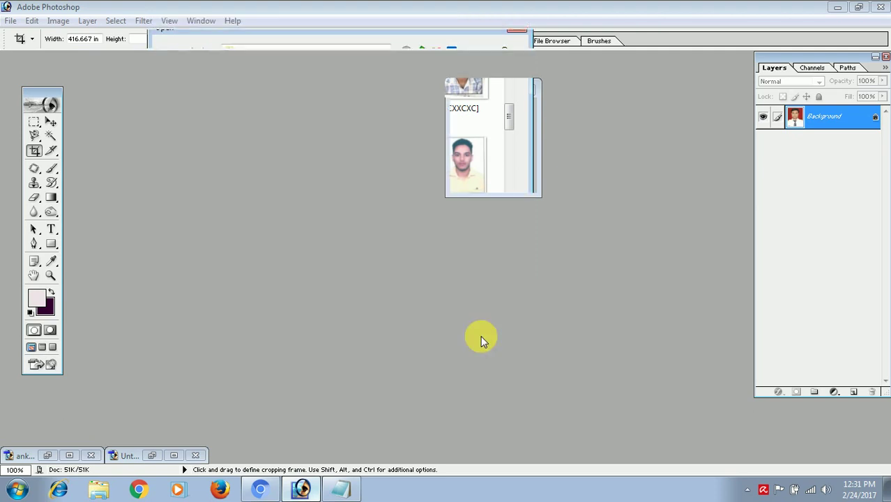
{"action": "left_click", "coordinate": [526, 92]}
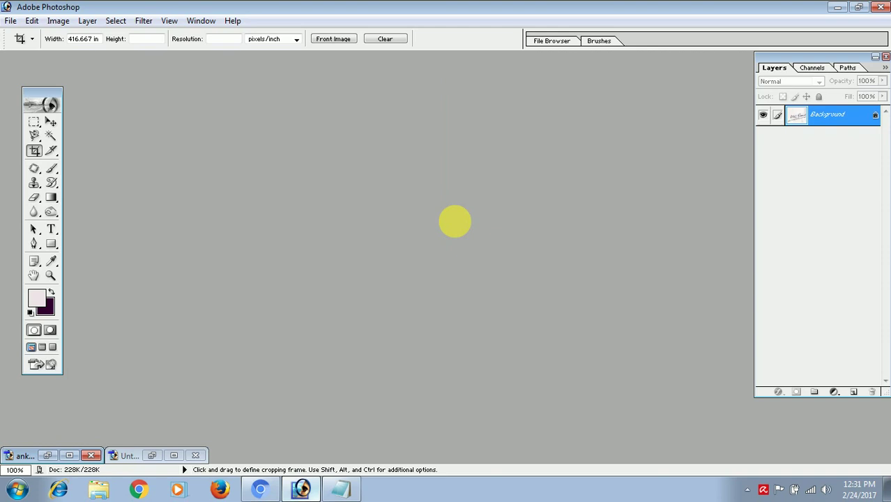
{"action": "left_click", "coordinate": [341, 489]}
Maximize Notepad and replace all the note text with 'thnks watch video & subcribe deear hhh'.
{"action": "left_click", "coordinate": [634, 25]}
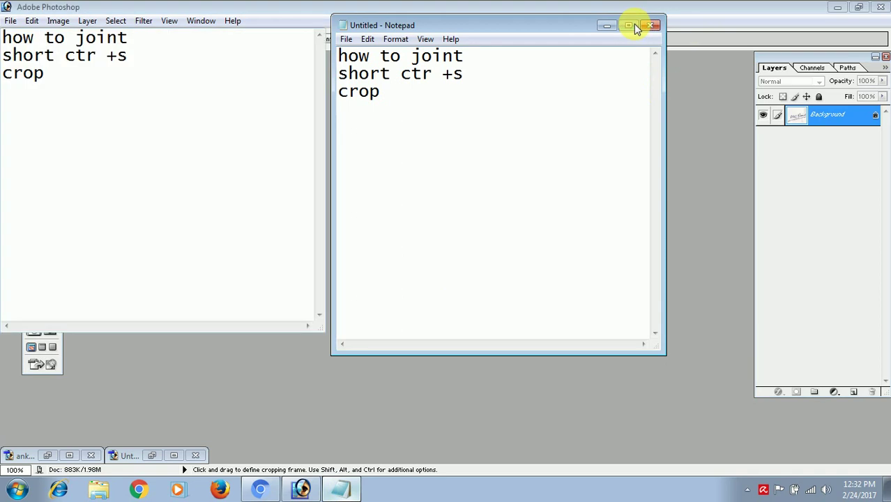
{"action": "key", "text": "ctrl+a"}
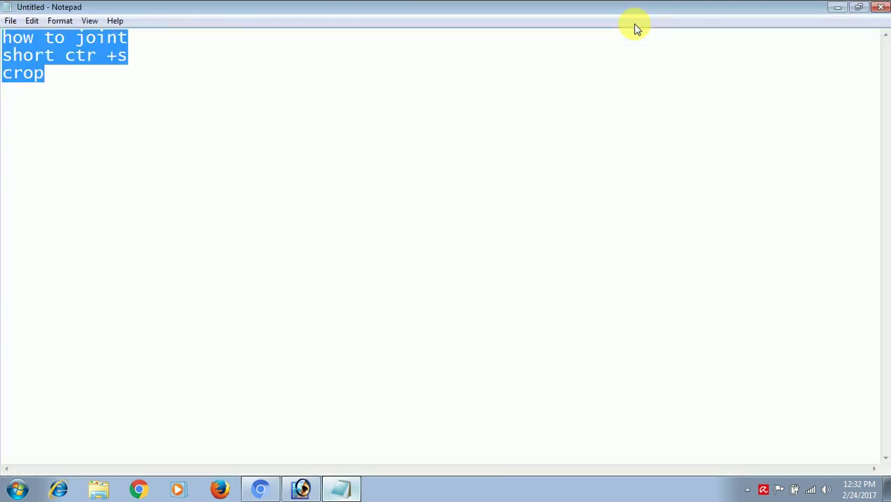
{"action": "type", "text": "thnks"}
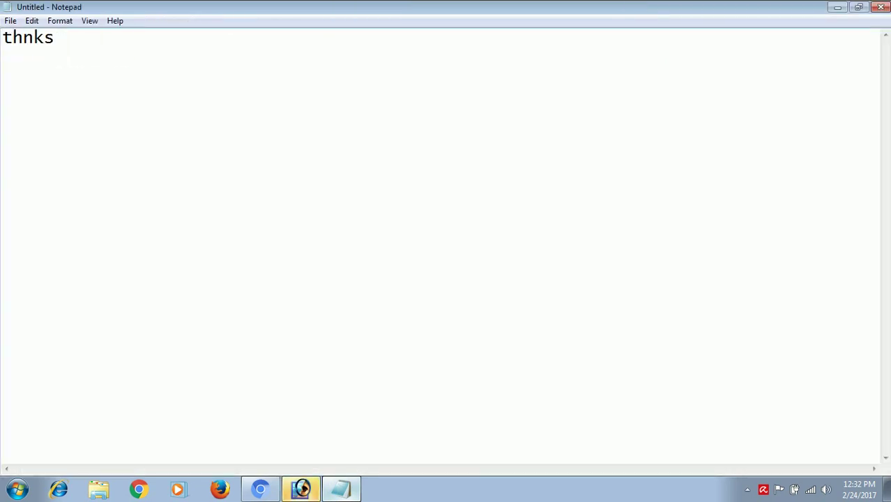
{"action": "key", "text": "BackSpace"}
{"action": "key", "text": "BackSpace"}
{"action": "type", "text": "atch video"}
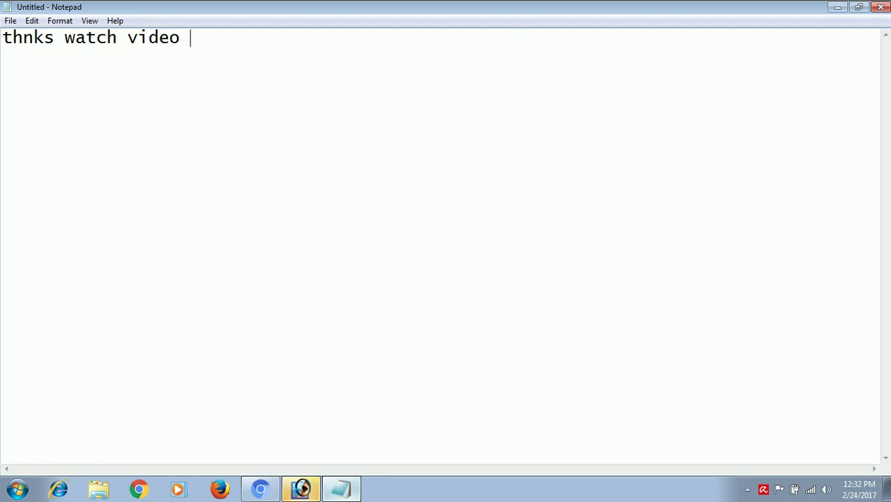
{"action": "type", "text": "subcribe deear hhh"}
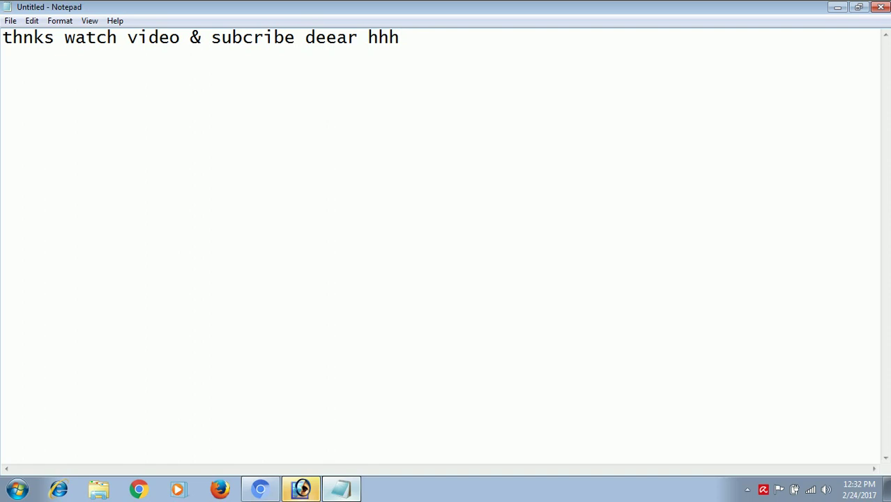
Close the Notepad window, bringing up its save-changes prompt.
{"action": "left_click", "coordinate": [880, 7]}
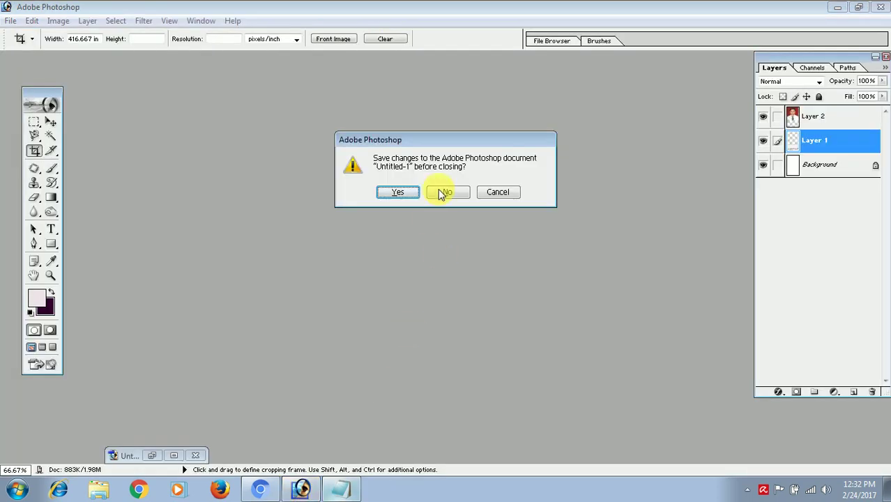
{"action": "left_click", "coordinate": [440, 191]}
{"action": "left_click", "coordinate": [333, 492]}
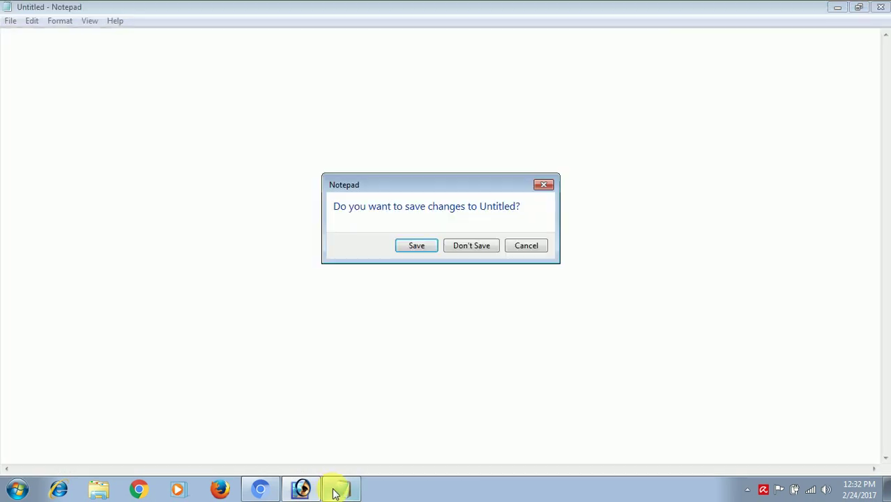
Discard the notes without saving, then keep the YouTube upload page open by choosing Stay.
{"action": "left_click", "coordinate": [474, 246]}
{"action": "left_click", "coordinate": [880, 7]}
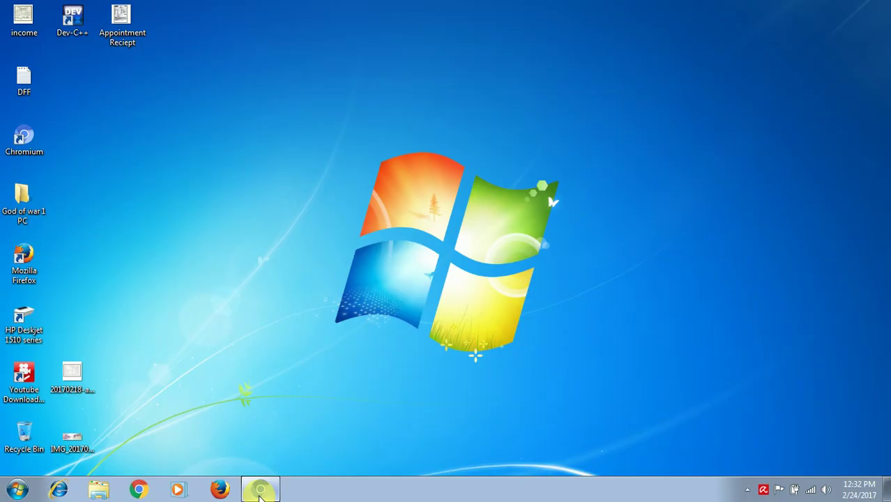
{"action": "left_click", "coordinate": [261, 491]}
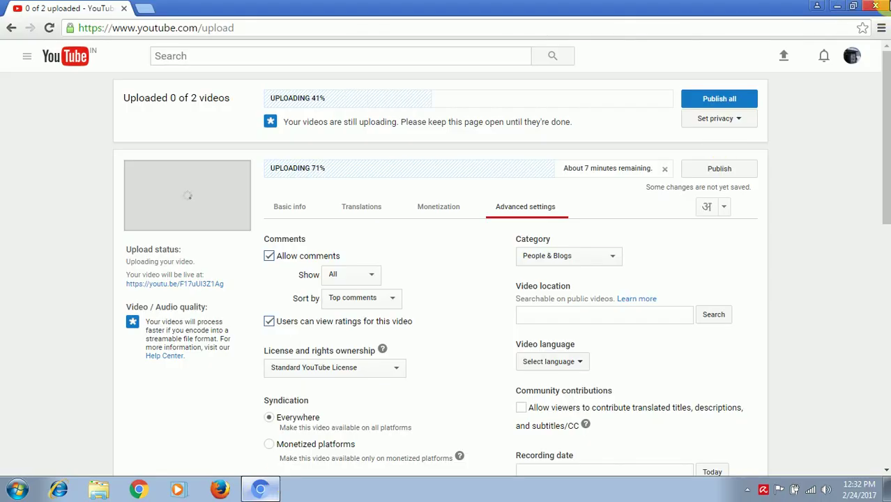
{"action": "left_click", "coordinate": [880, 6]}
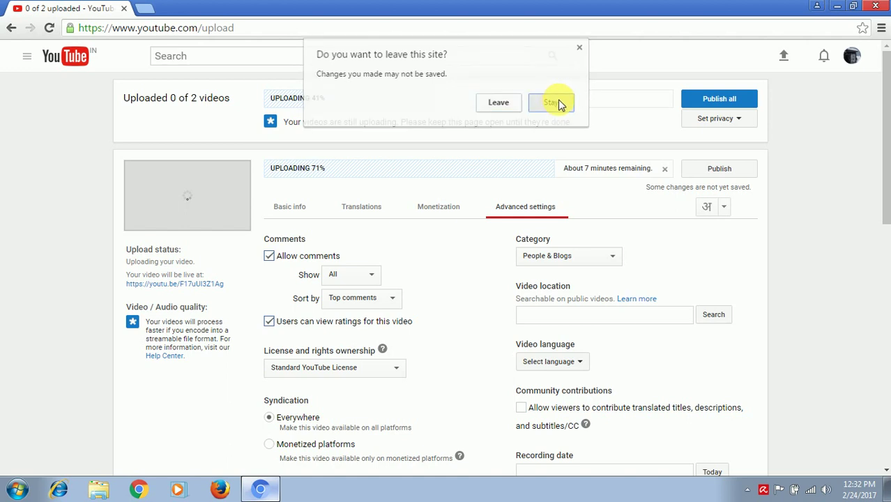
{"action": "left_click", "coordinate": [558, 102]}
Minimize Chromium, check the hidden tray icons, and restore the YouTube upload page.
{"action": "left_click", "coordinate": [839, 5]}
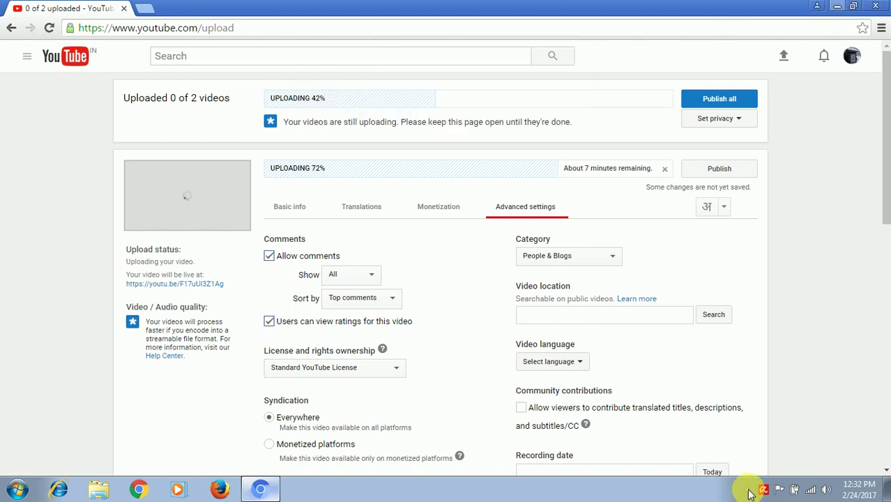
{"action": "left_click", "coordinate": [747, 489]}
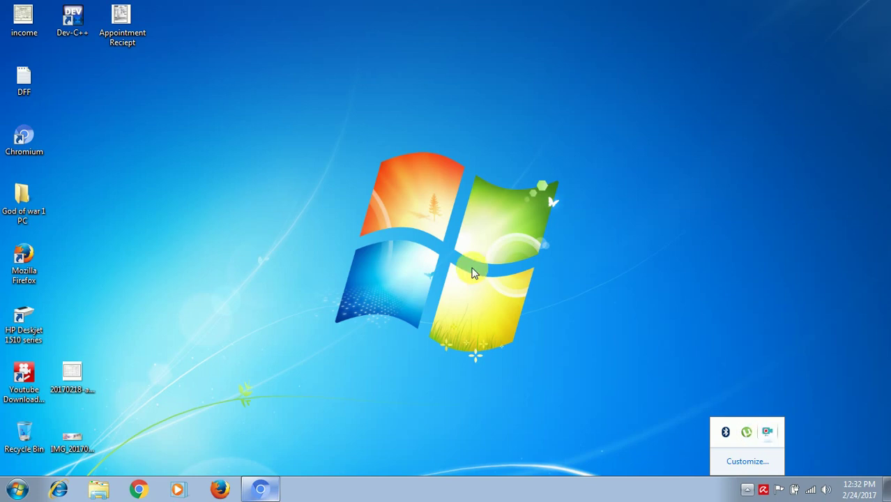
{"action": "left_click", "coordinate": [473, 272]}
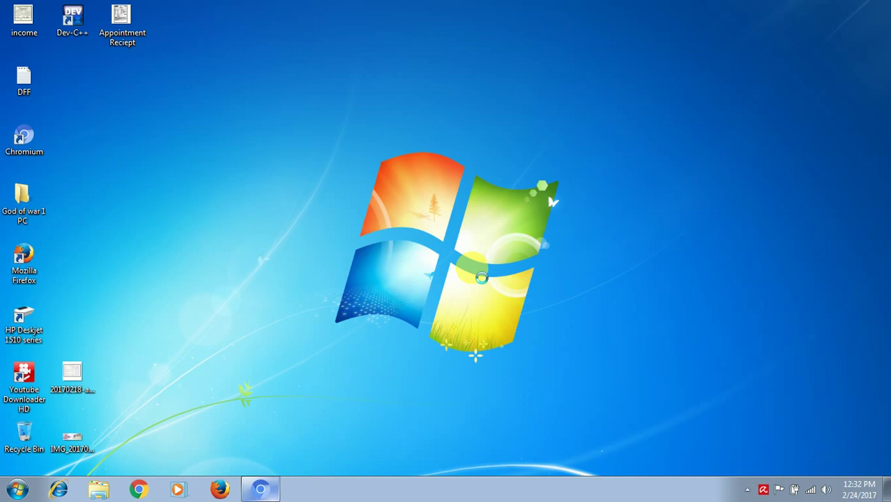
{"action": "left_click", "coordinate": [263, 489]}
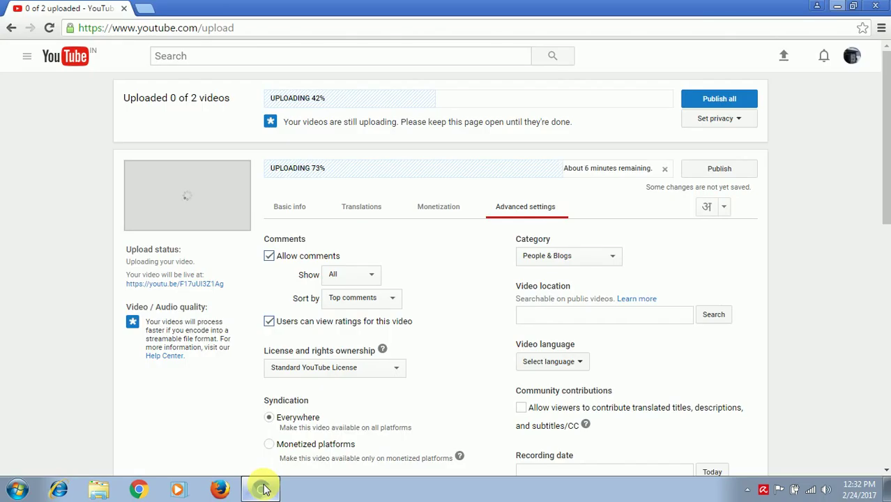